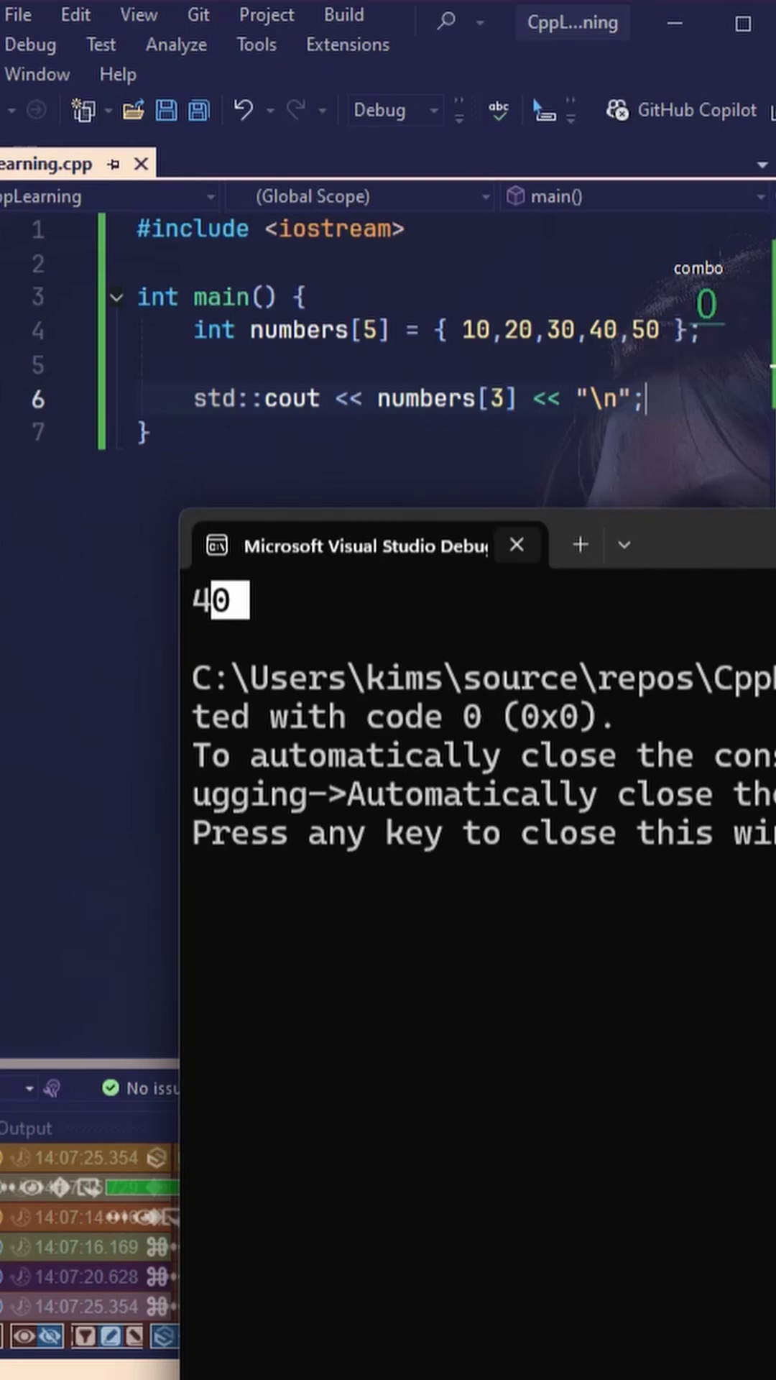
Close the debug console and select text on the print line in the editor
click(516, 545)
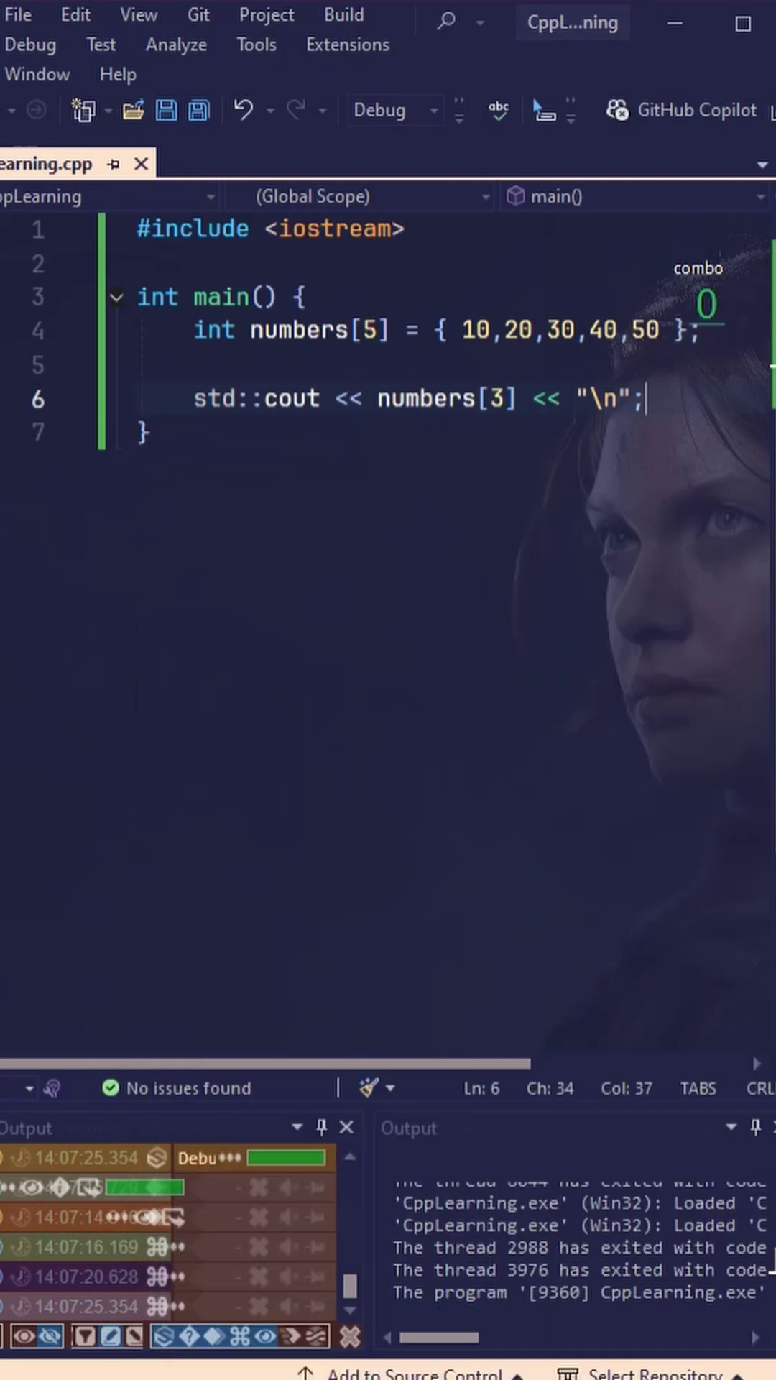
drag(195, 399, 626, 399)
Insert an empty for loop above the print, int i from 0 while i < numbers.Lenght
key(Up)
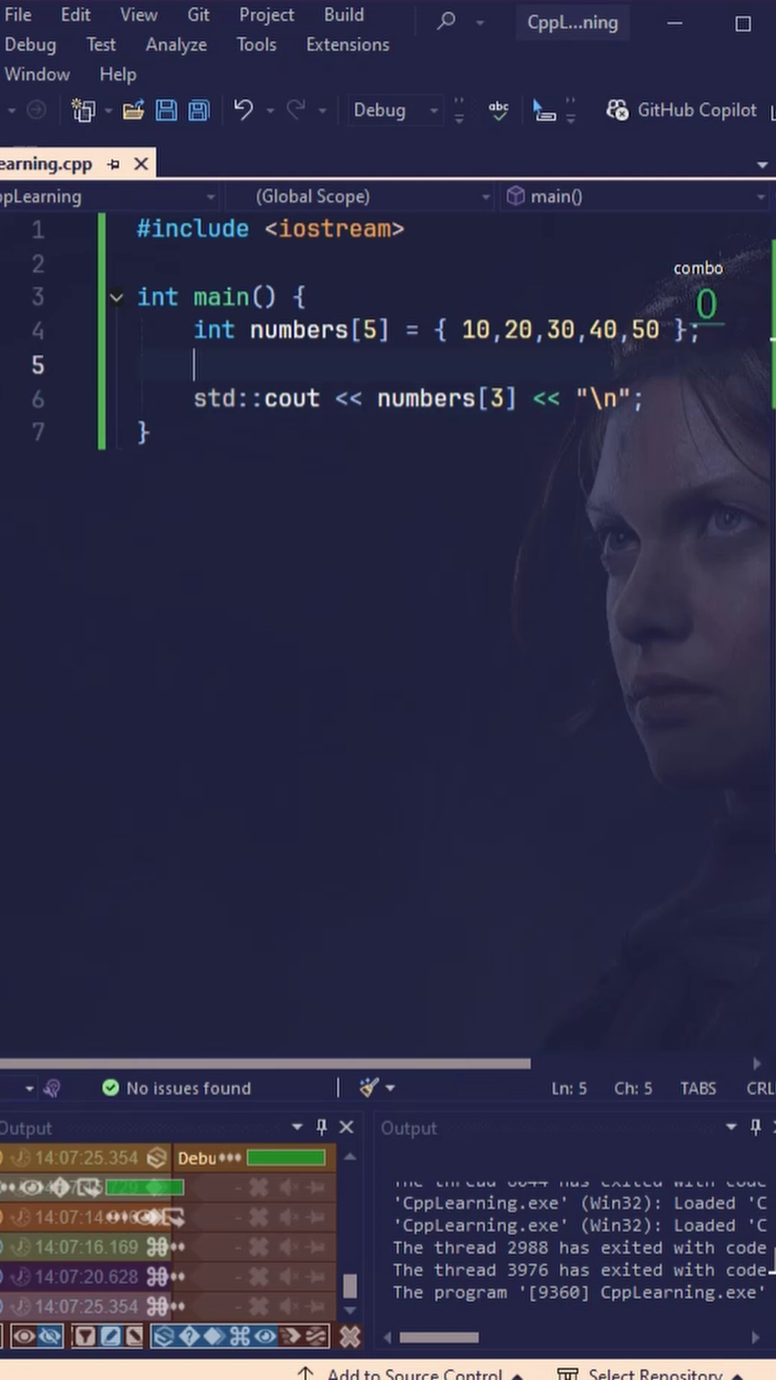
key(Return)
text(for)
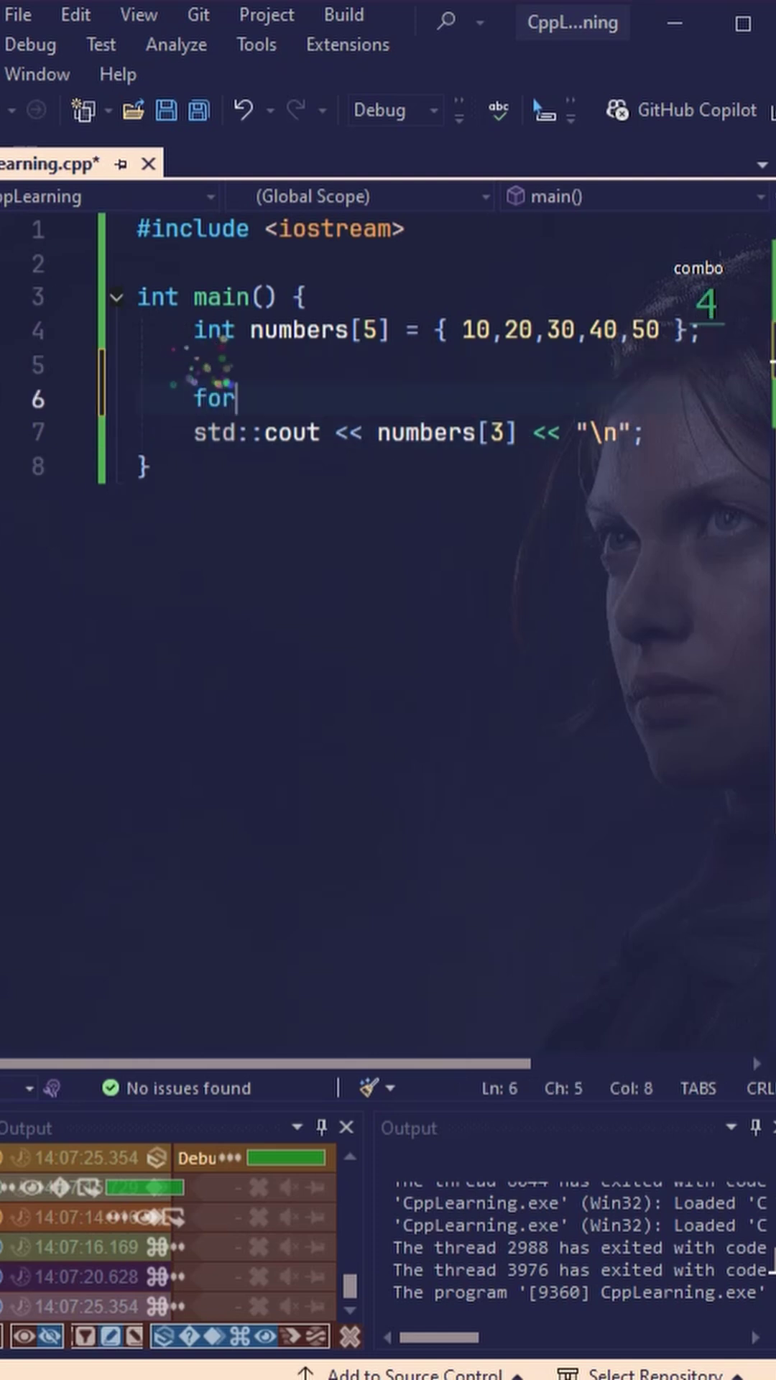
key(Tab)
key(Tab)
key(Tab)
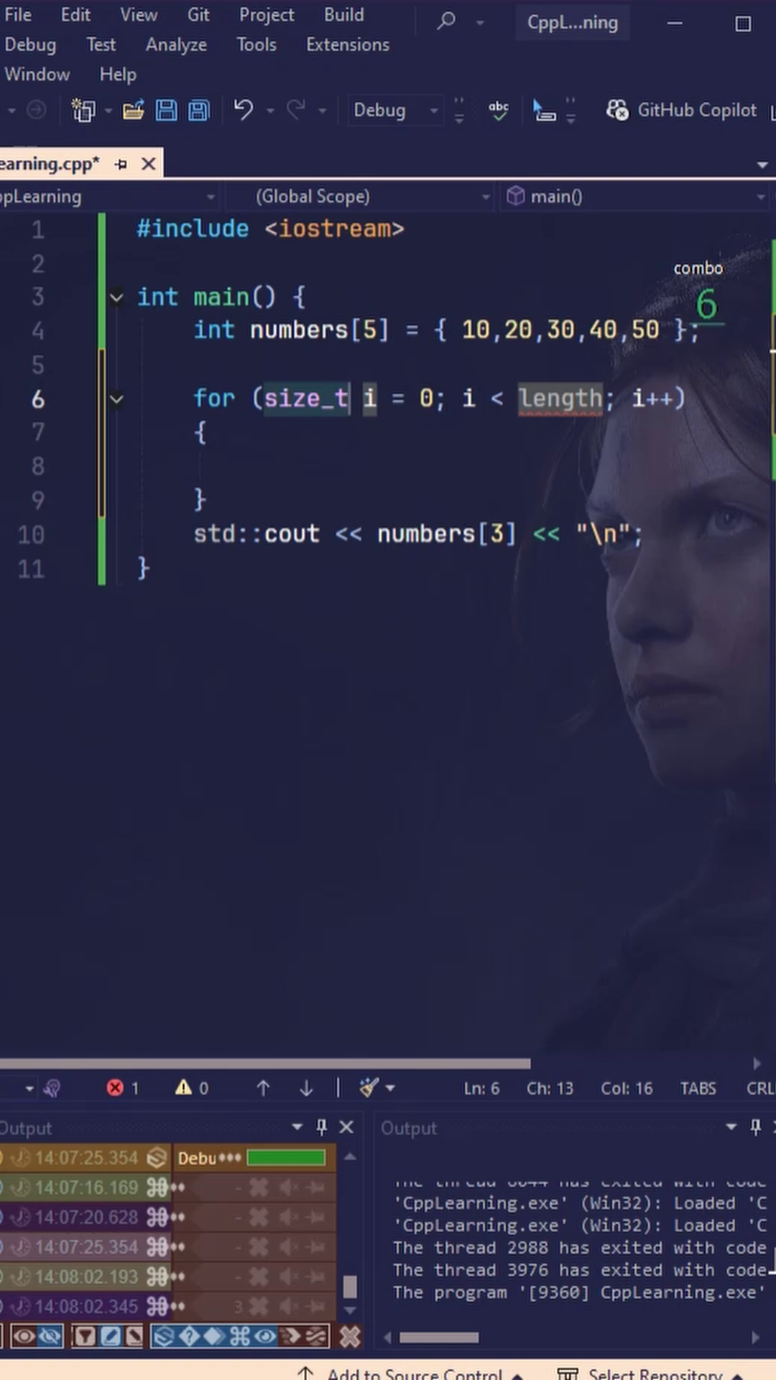
text(int)
key(Escape)
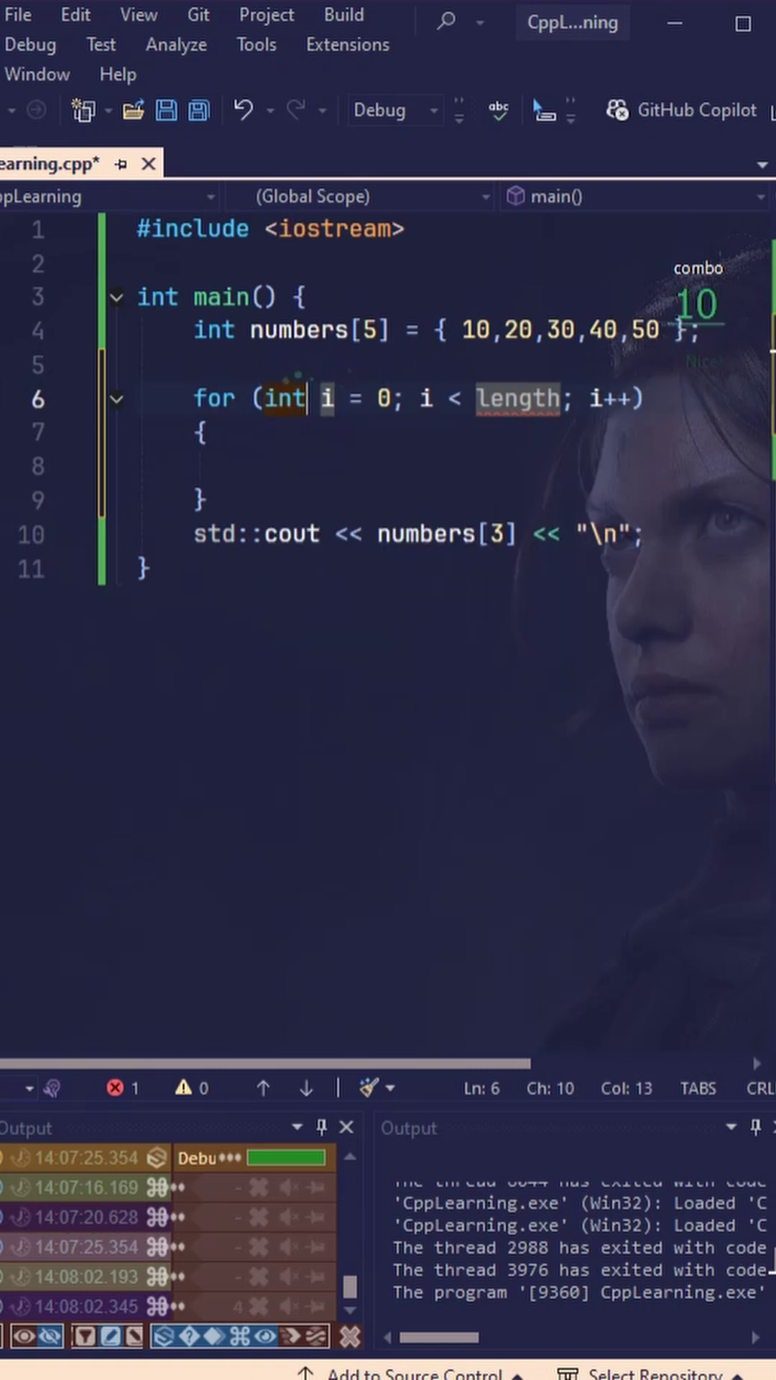
key(Tab)
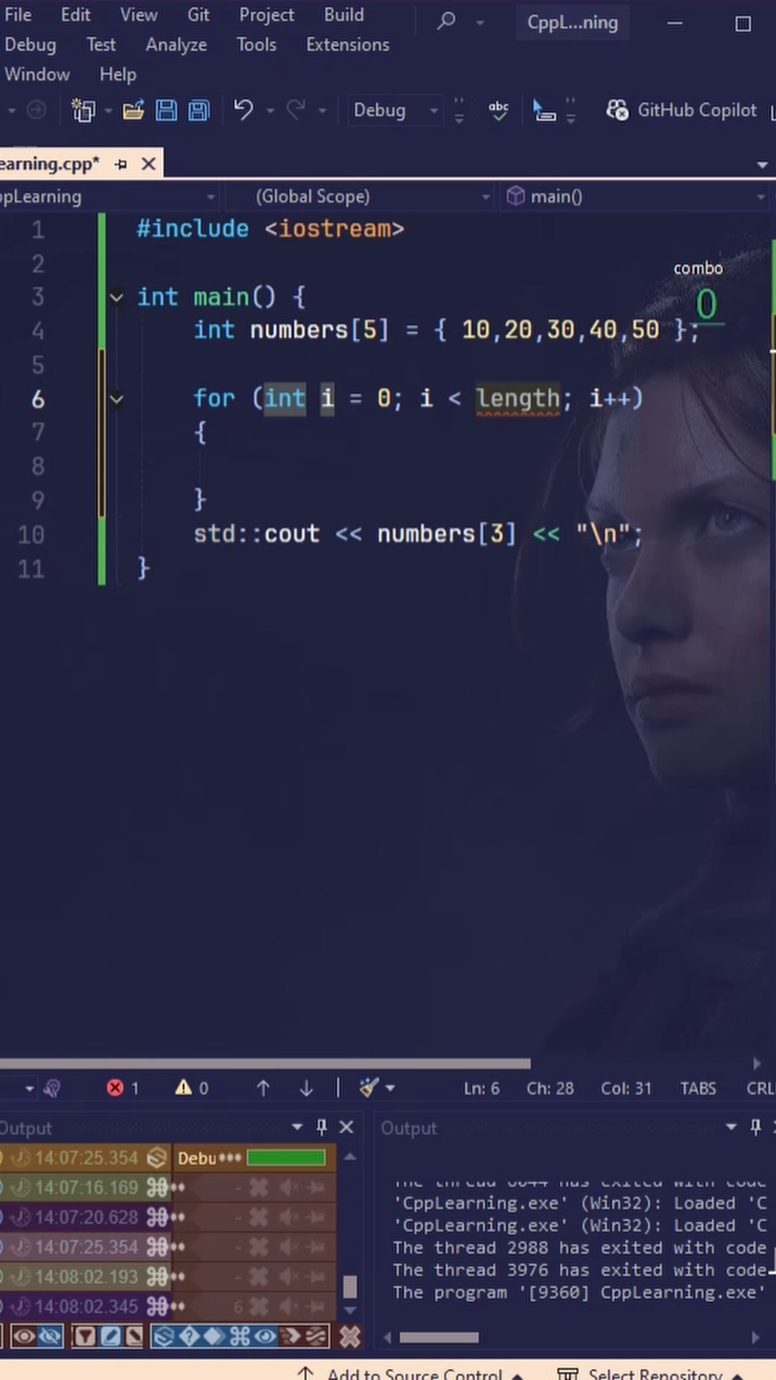
key(ctrl+BackSpace)
text(n)
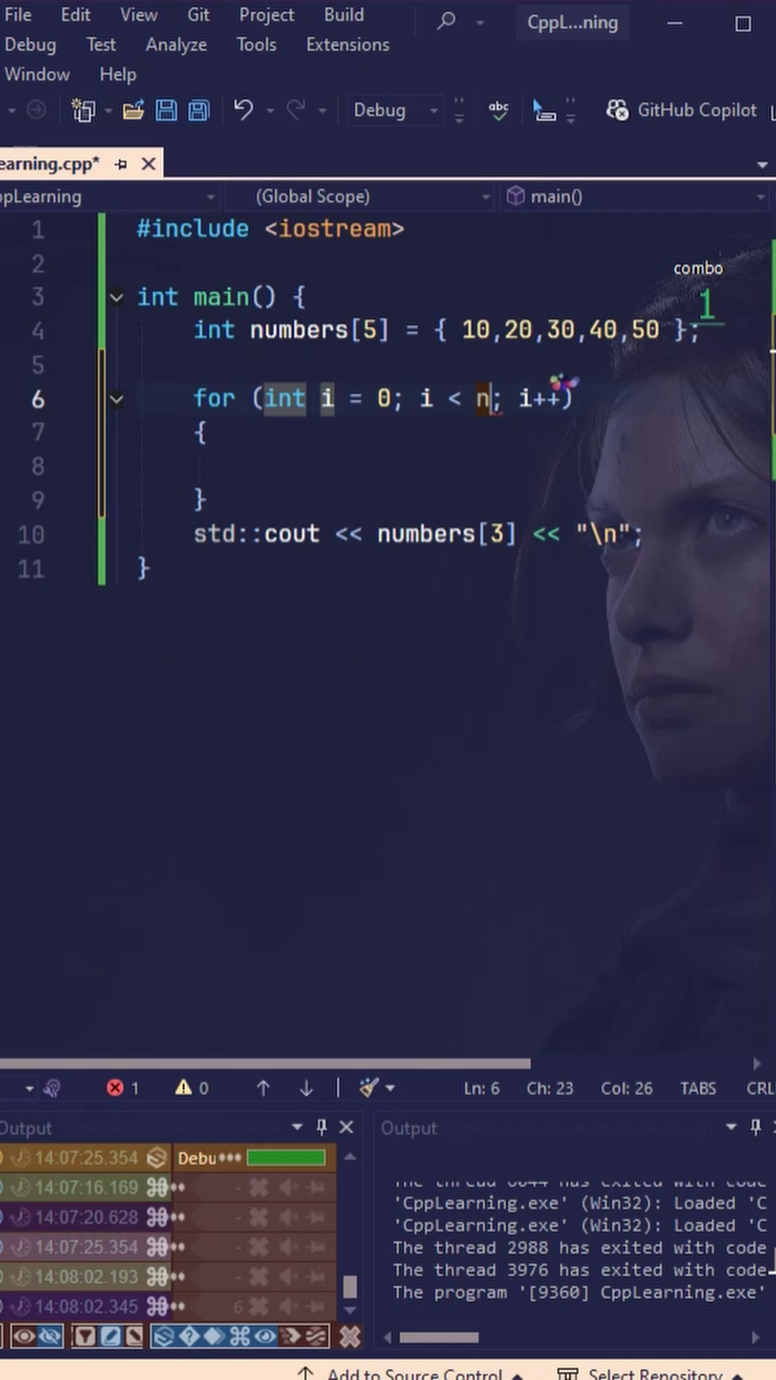
text(umber)
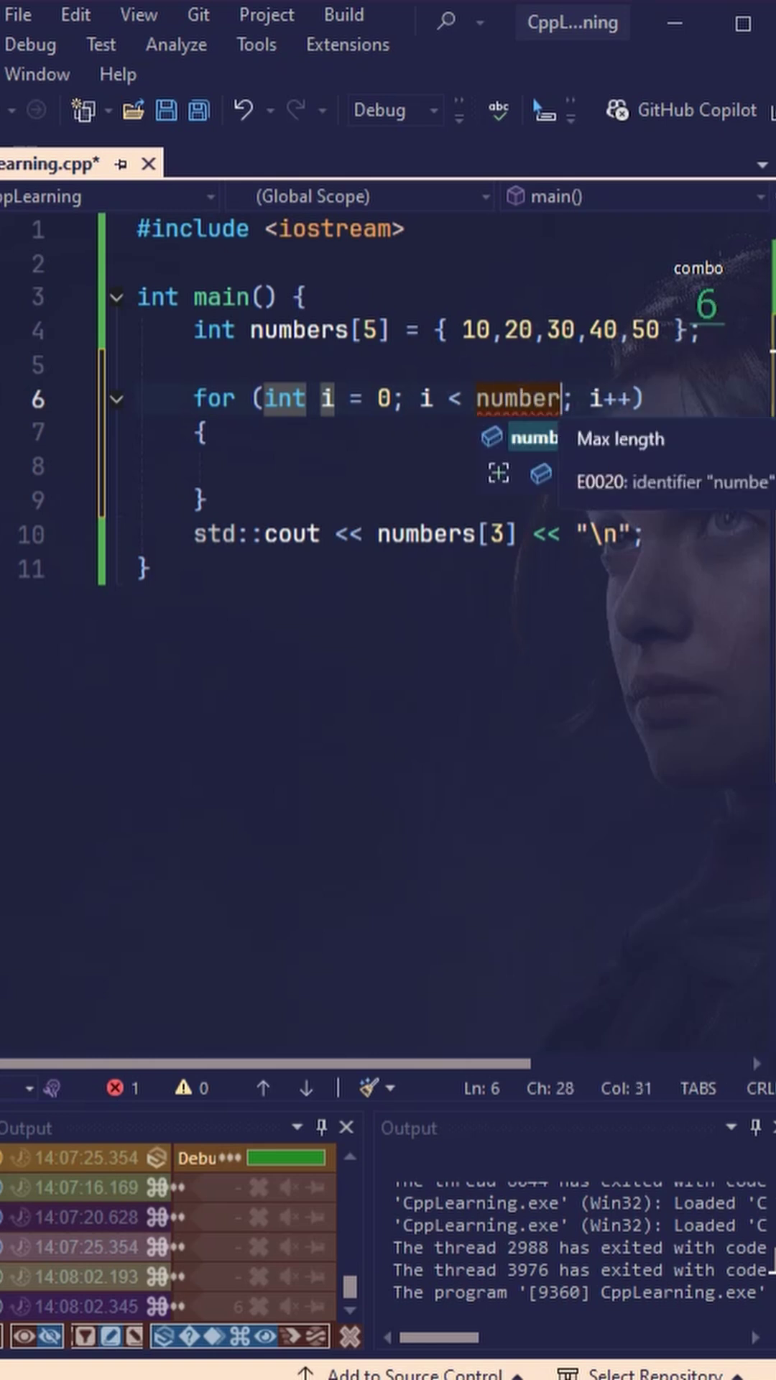
text(s.Lenght)
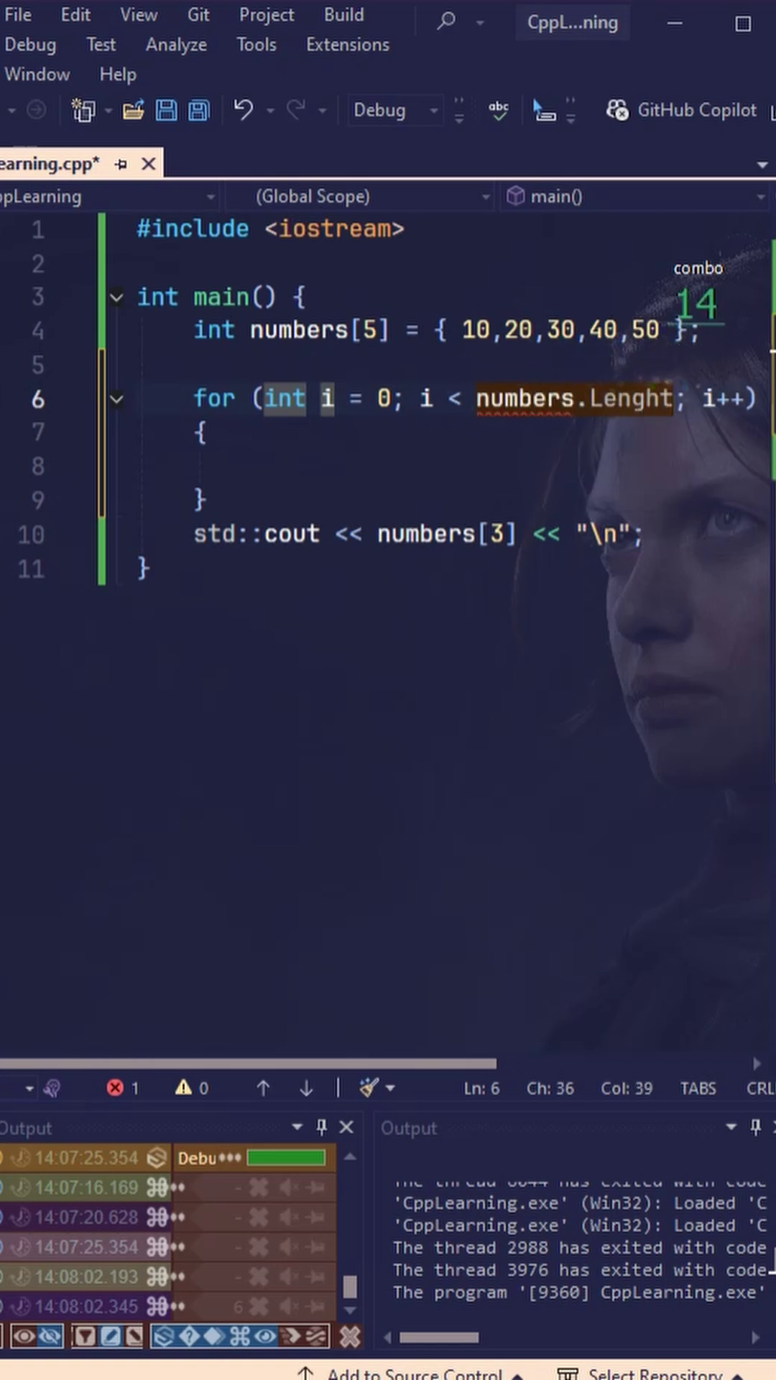
key(Down)
key(Down)
key(Down)
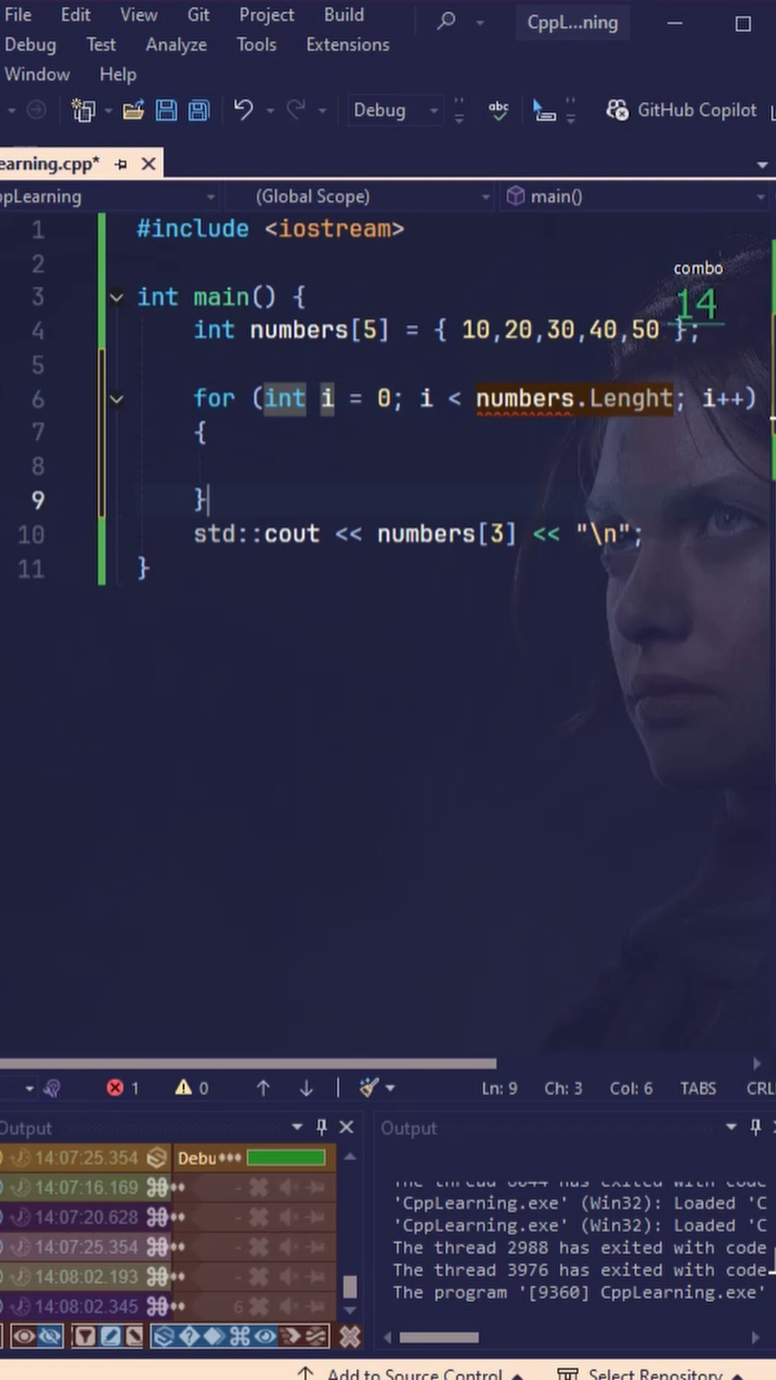
Declare const int lenght = 5 on its own line at the start of main
key(Up)
key(Up)
key(Up)
text(co)
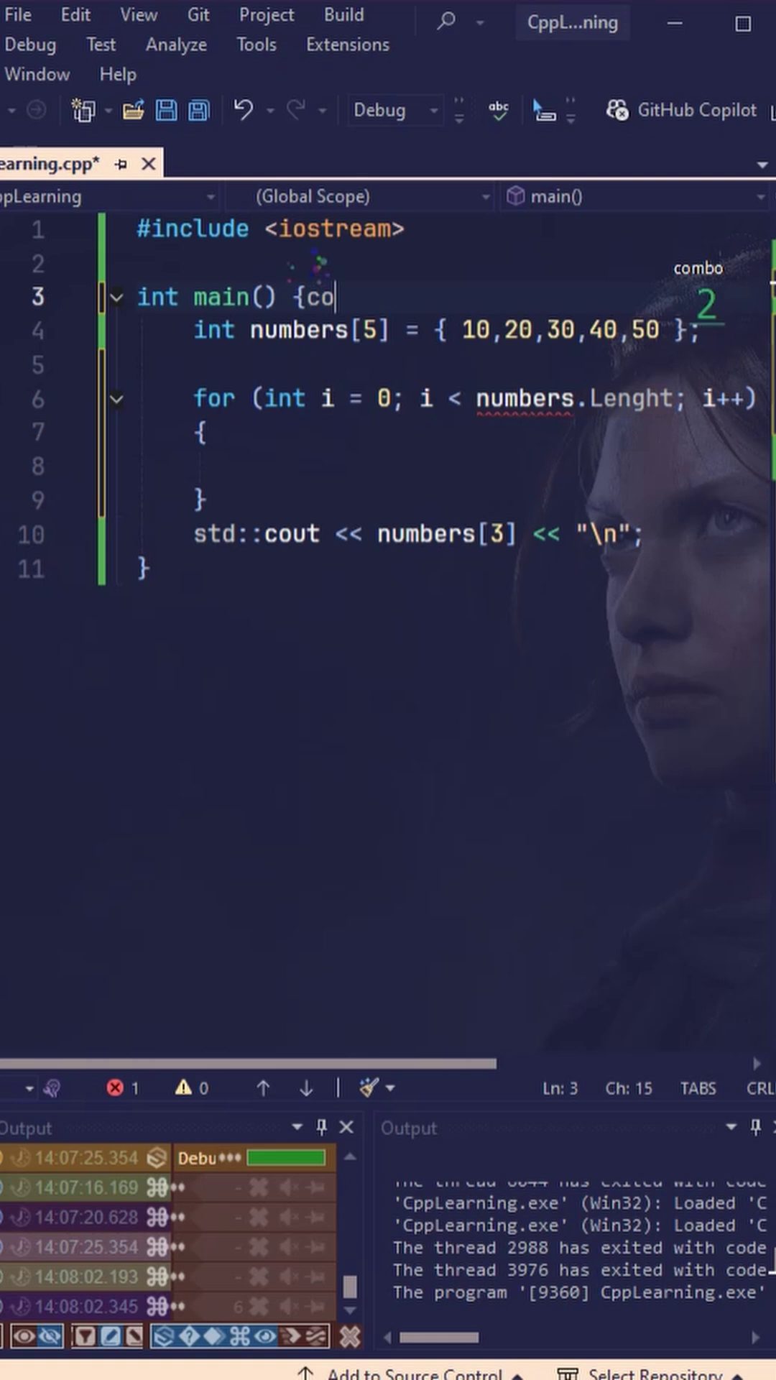
text(nst)
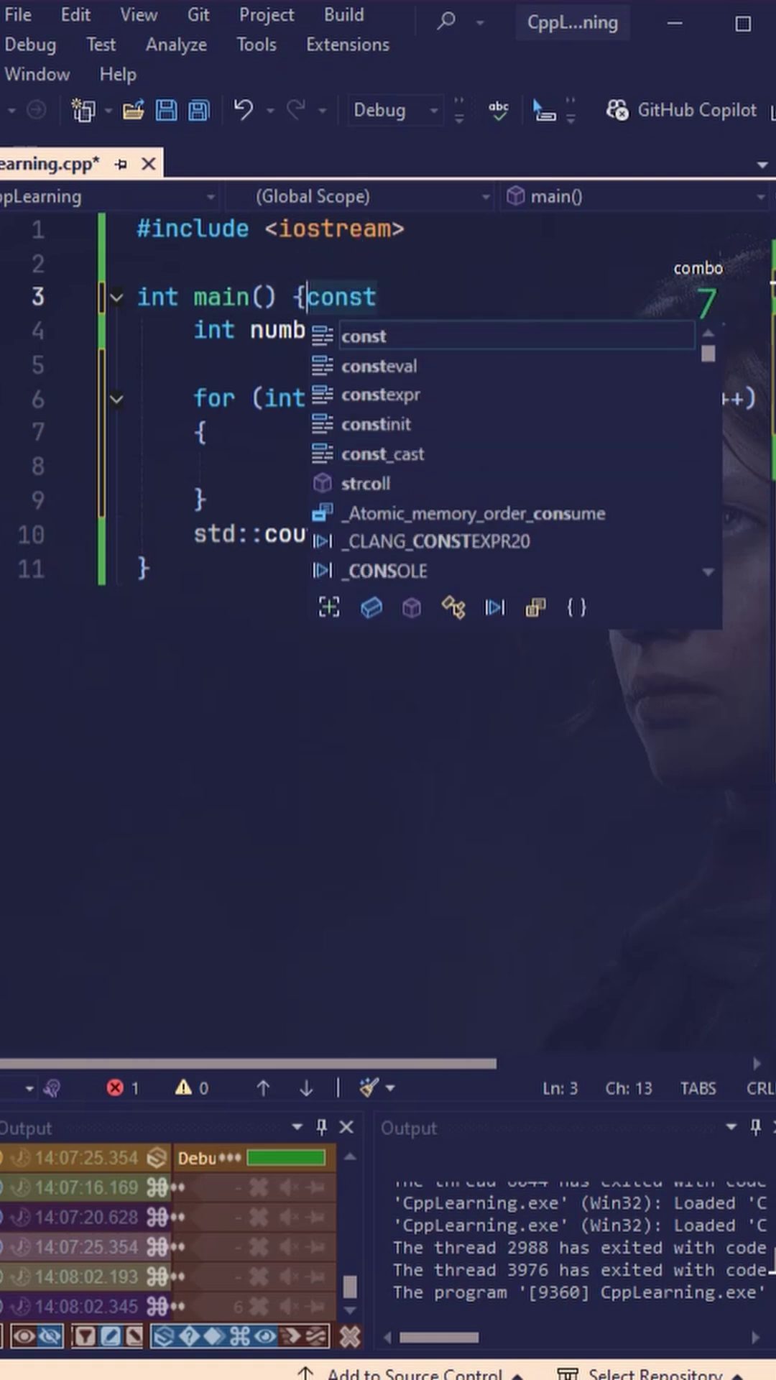
key(ctrl+Left)
key(Return)
key(Return)
key(End)
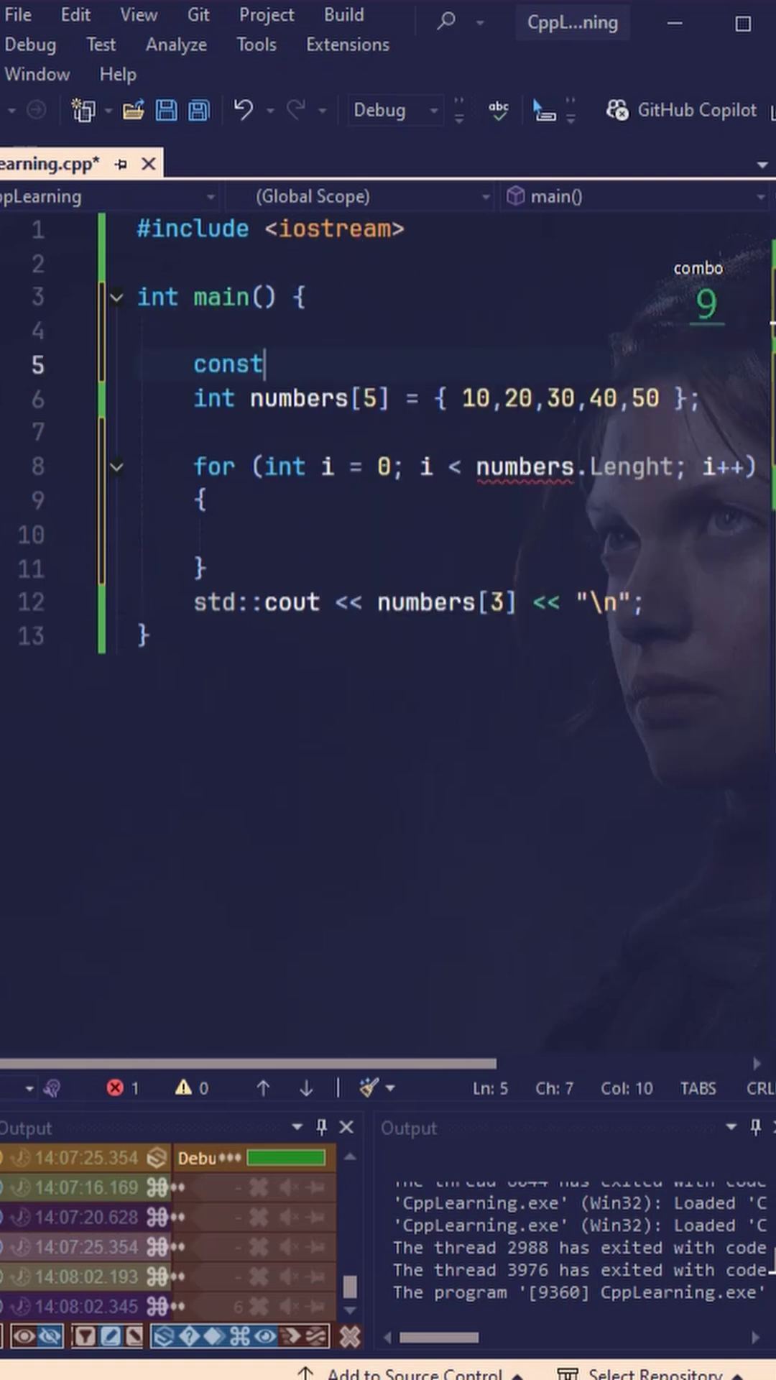
text( int )
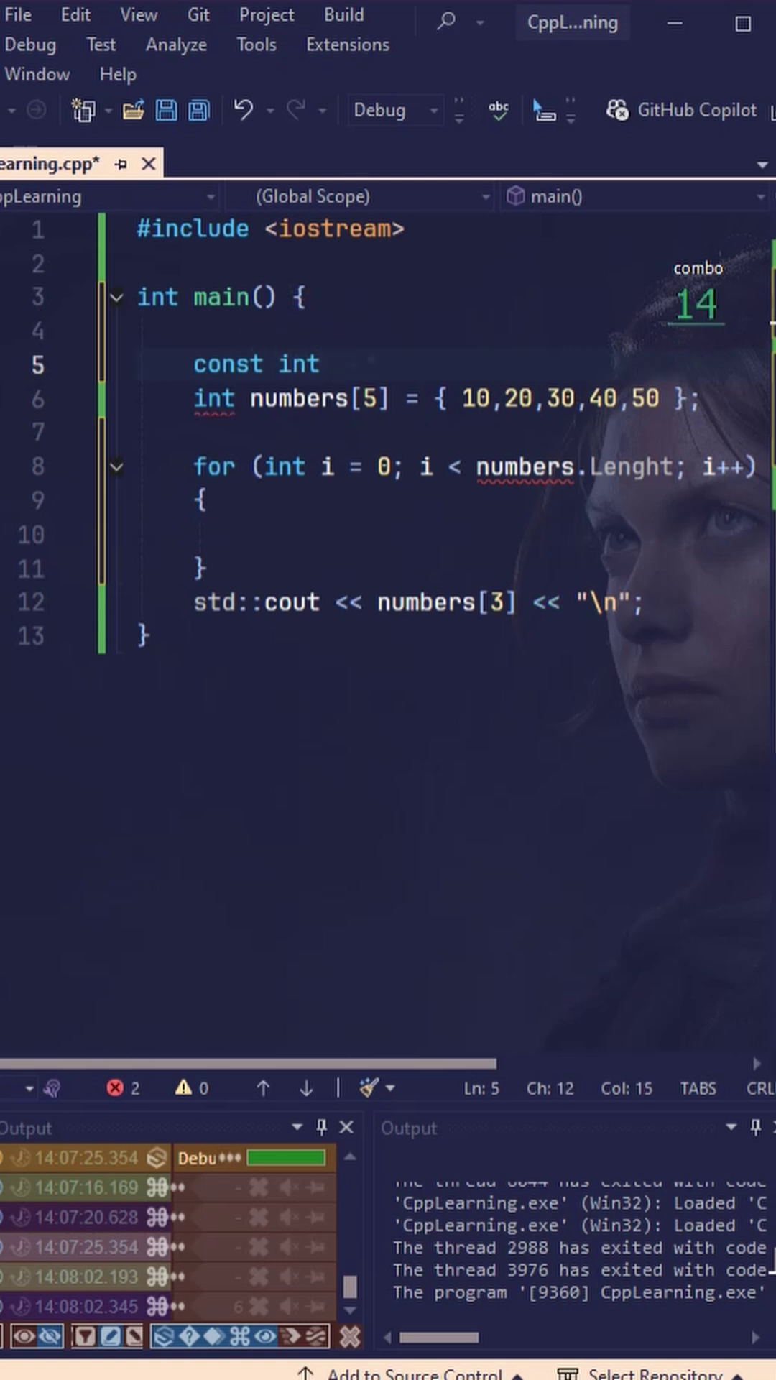
text(l)
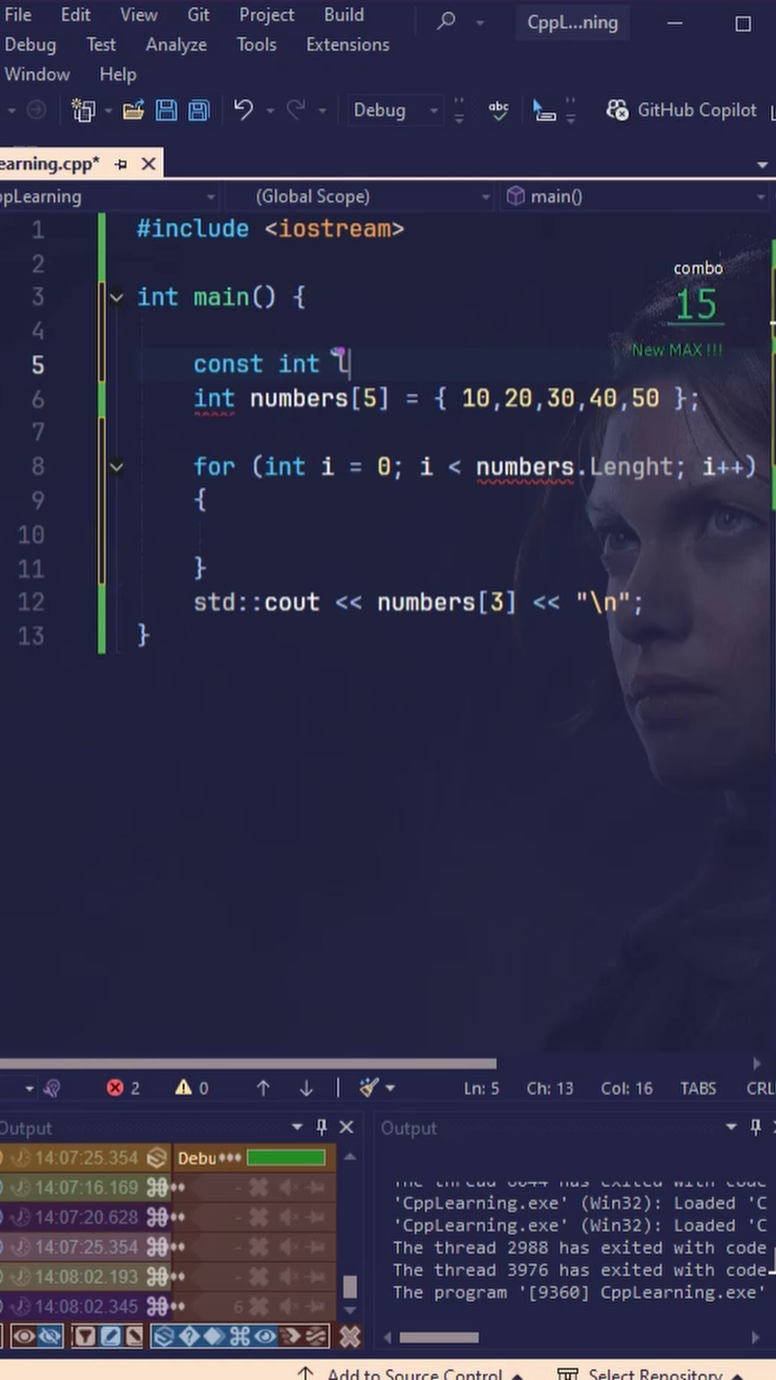
text(enght = )
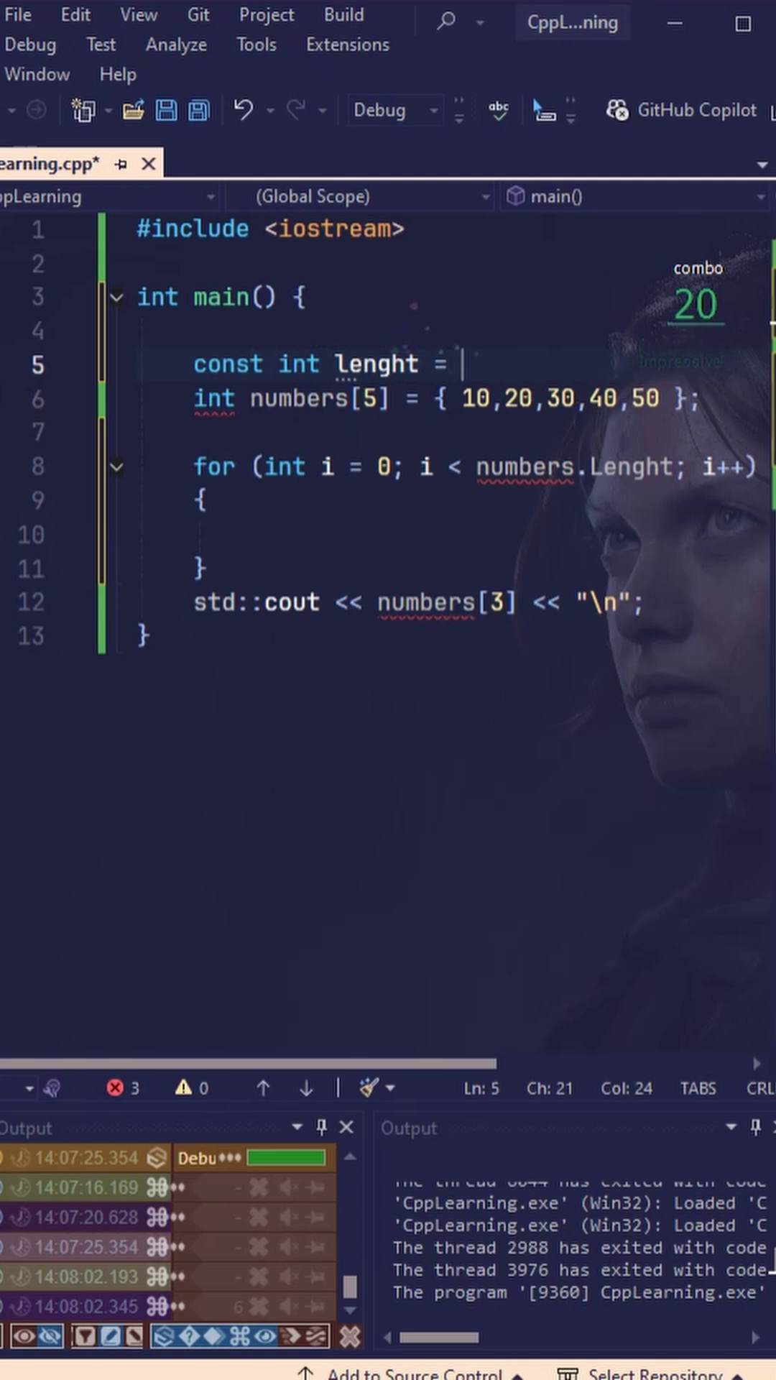
text(5;)
key(Down)
Size the numbers array with lenght instead of the hardcoded 5
key(Left)
key(Left)
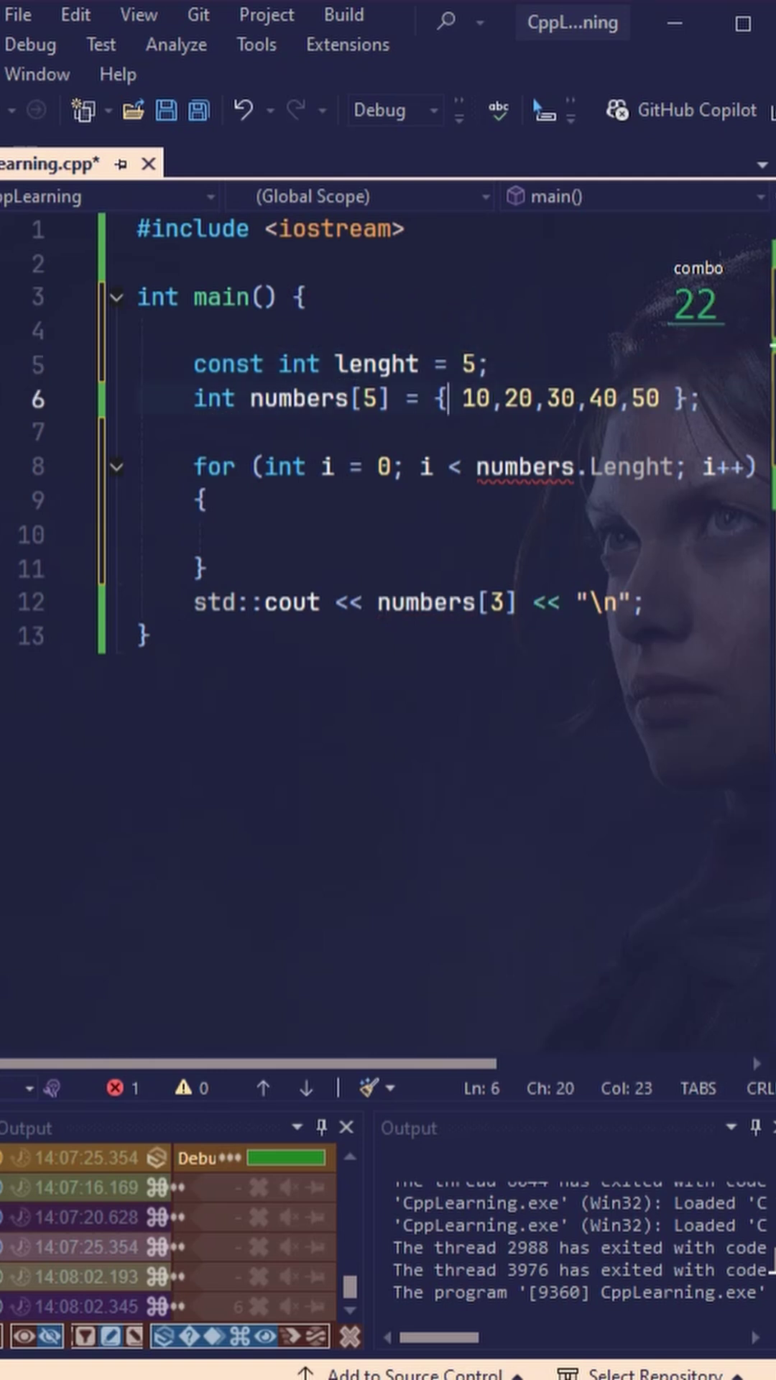
key(Left)
key(Left)
key(Left)
key(Left)
key(Delete)
text(le)
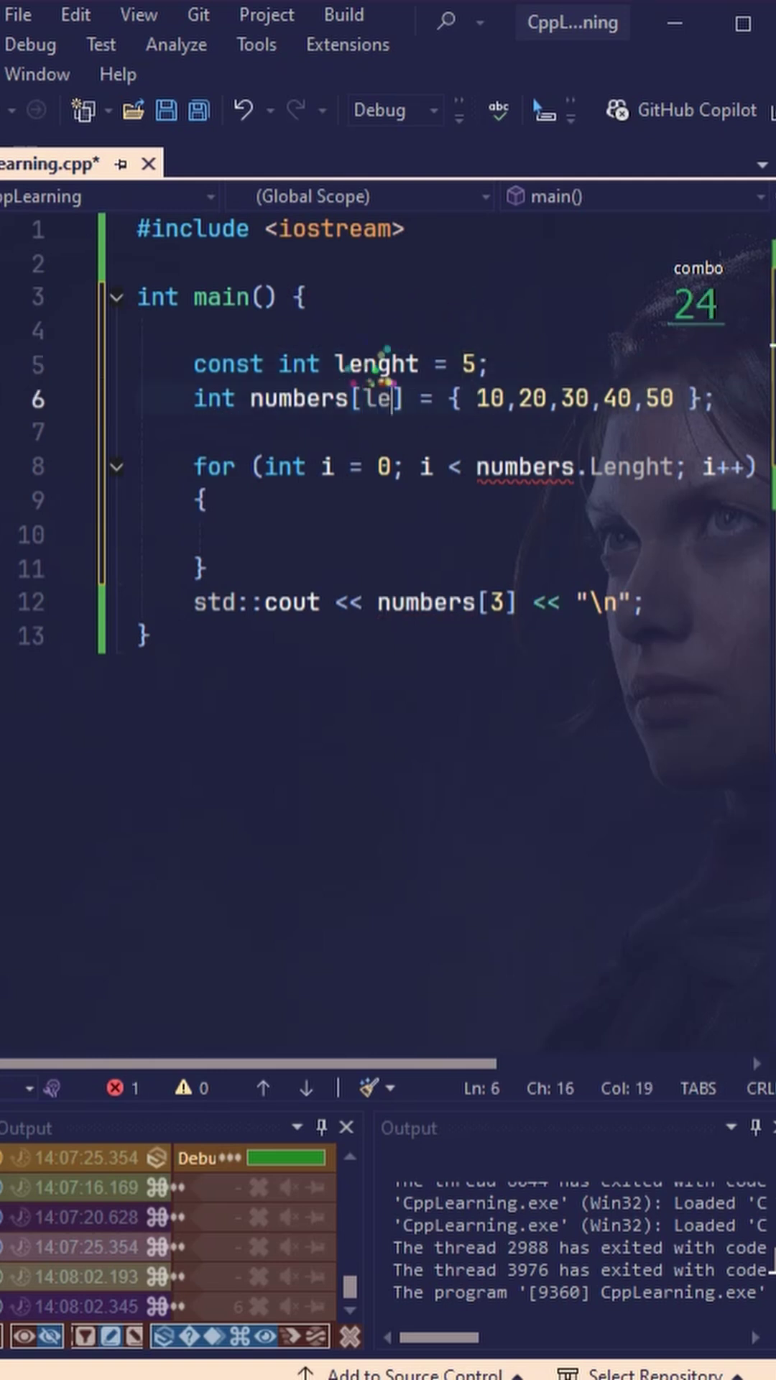
key(Tab)
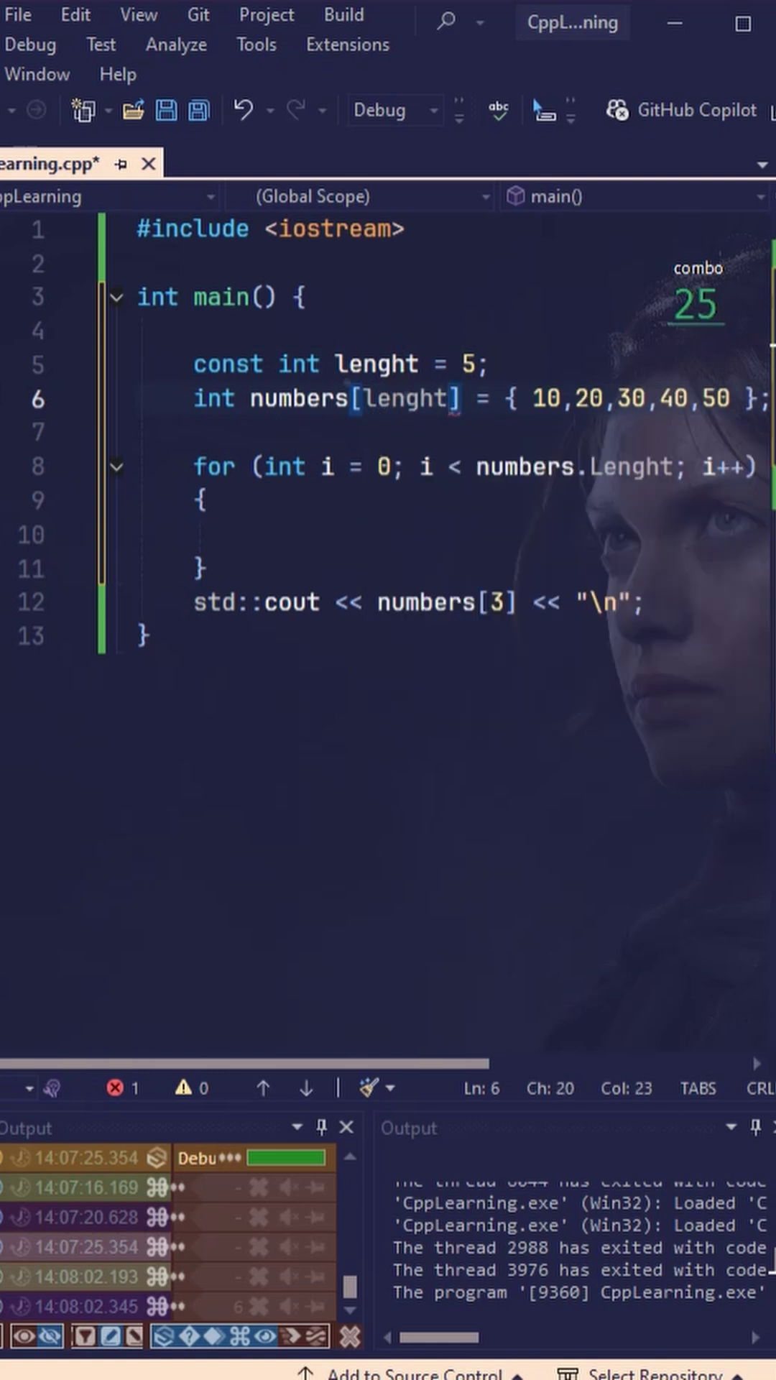
Change the for loop condition from numbers.Lenght to i < lenght and save
key(Down)
key(Down)
key(Right)
key(Right)
key(Right)
key(ctrl+Right)
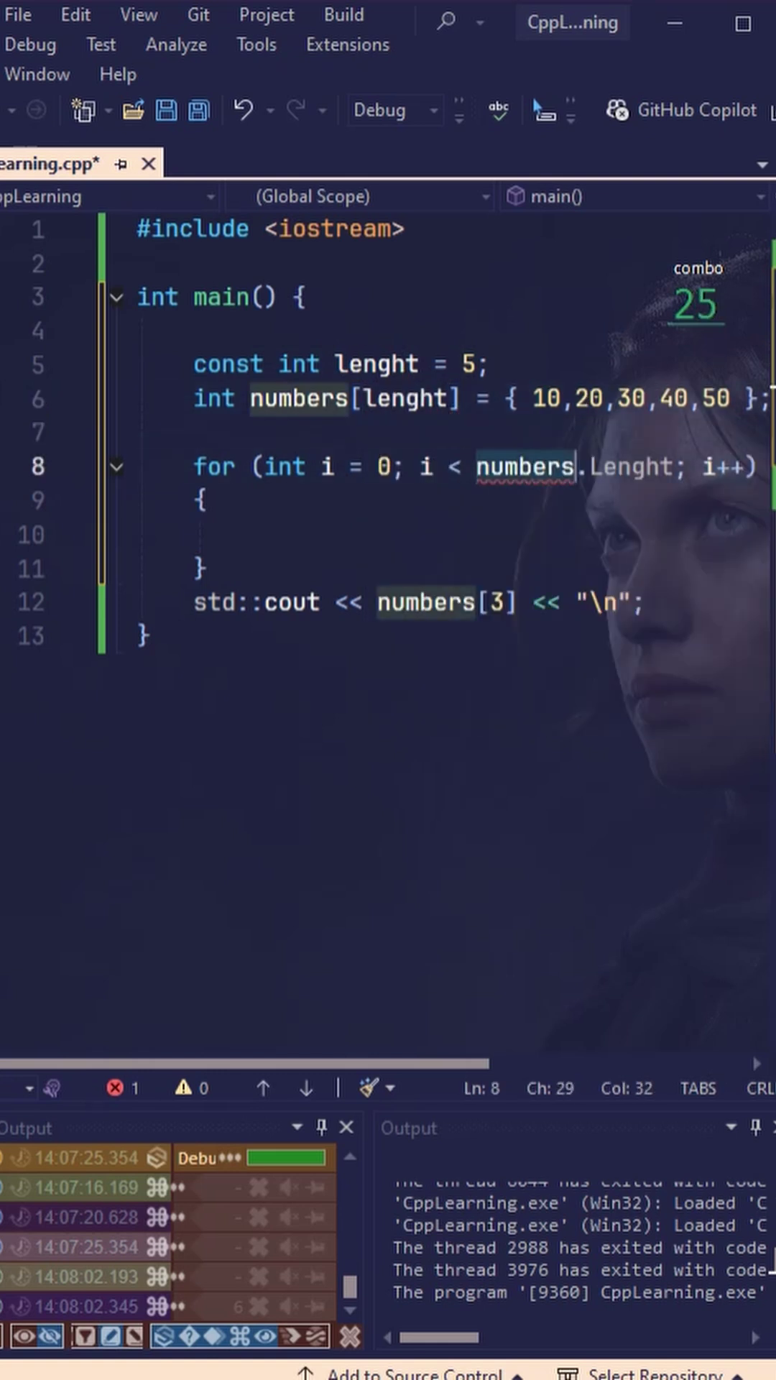
key(ctrl+BackSpace)
key(ctrl+Right)
key(ctrl+Right)
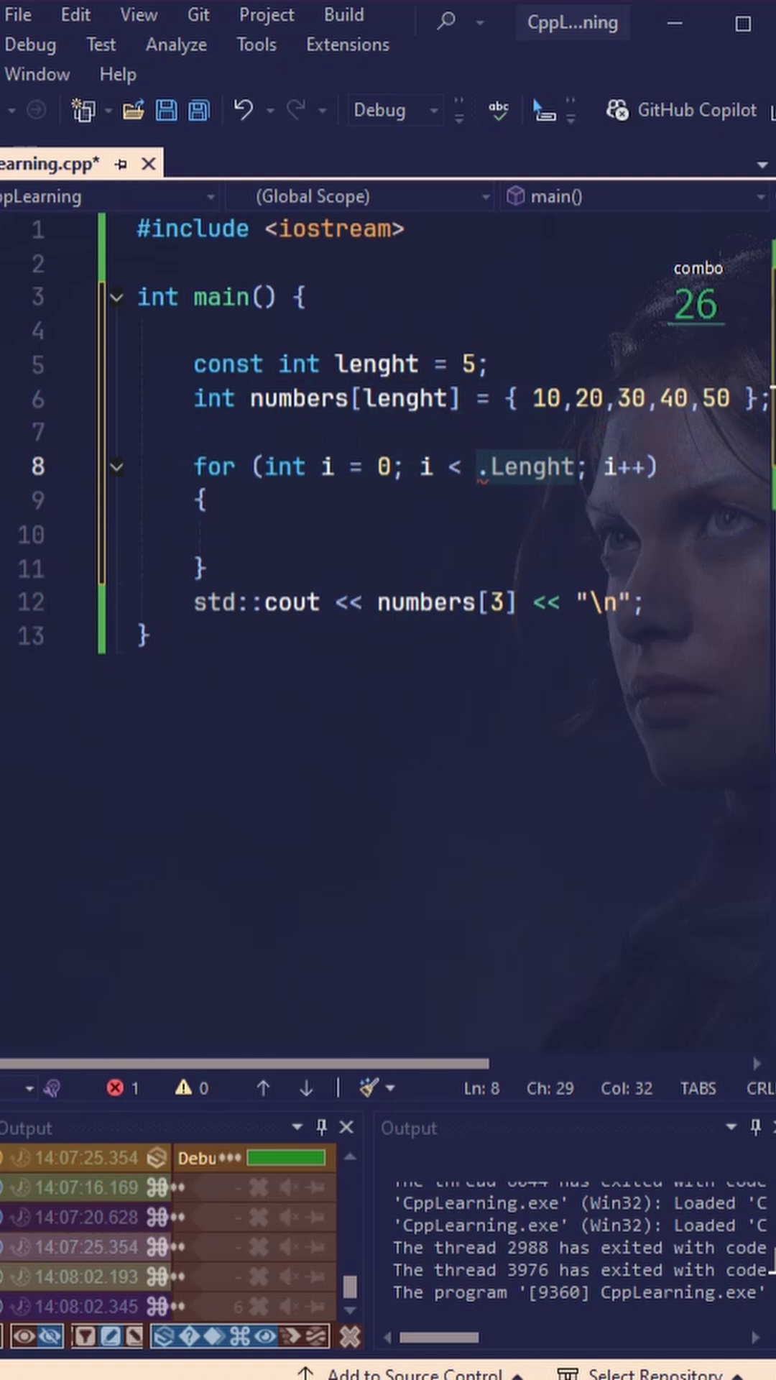
key(ctrl+BackSpace)
key(ctrl+BackSpace)
text(lenght)
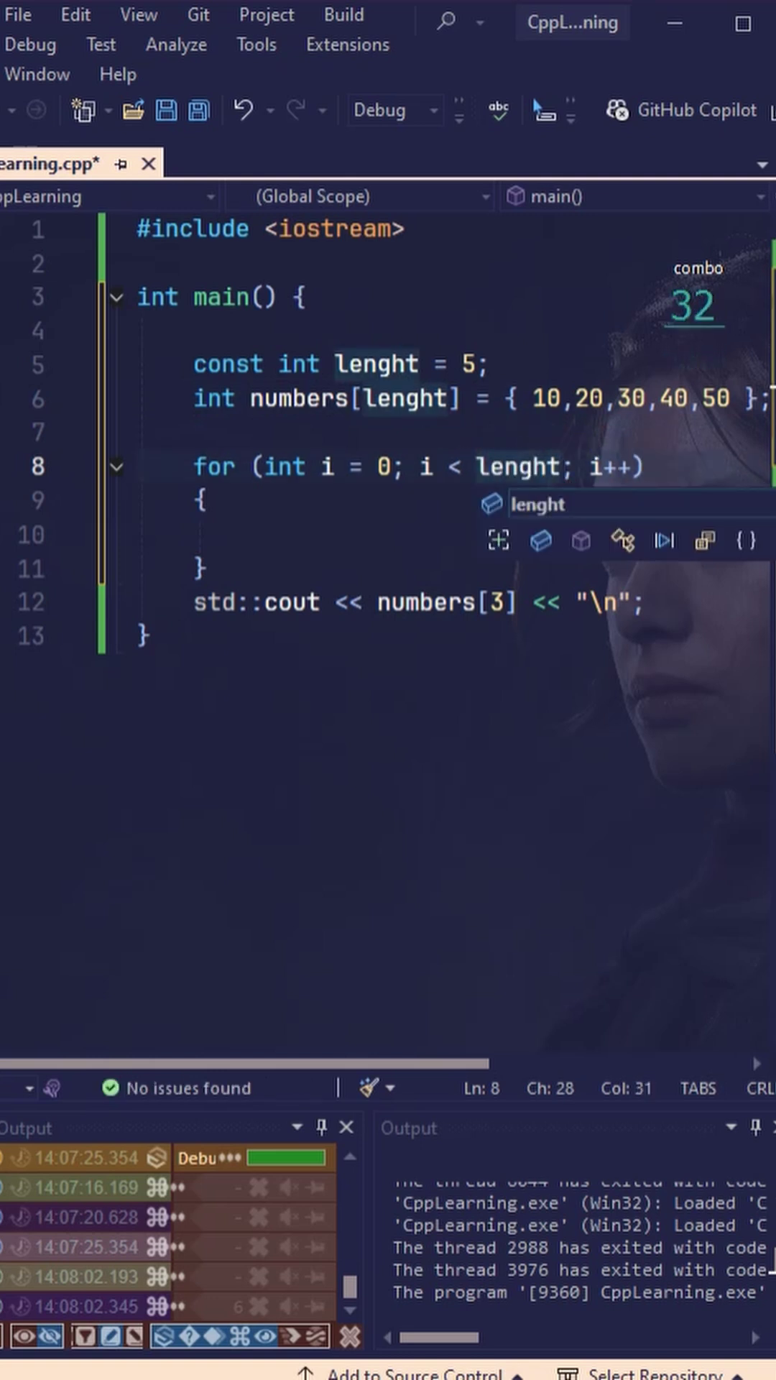
key(Escape)
key(Down)
Move the std::cout print statement up into the for loop body
click(420, 364)
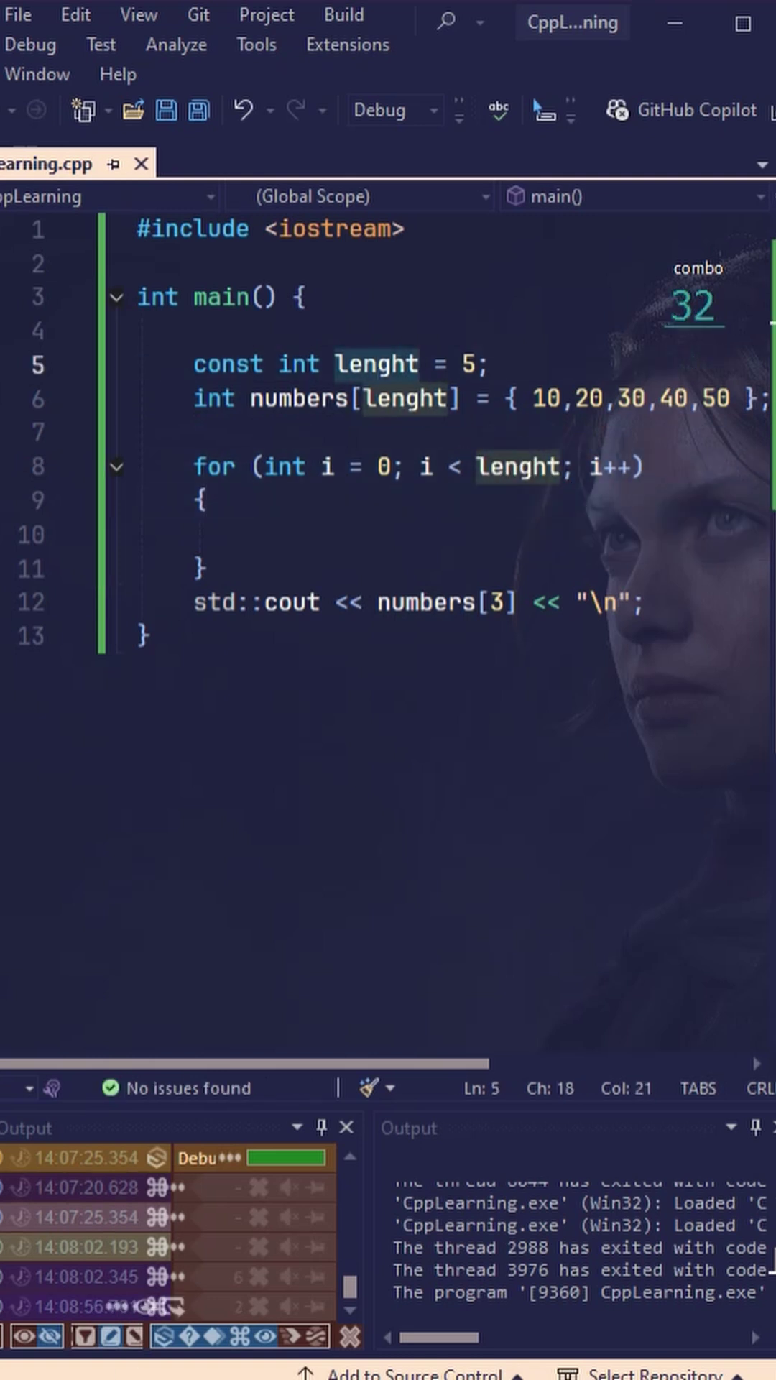
key(End)
key(Left)
key(Left)
key(Left)
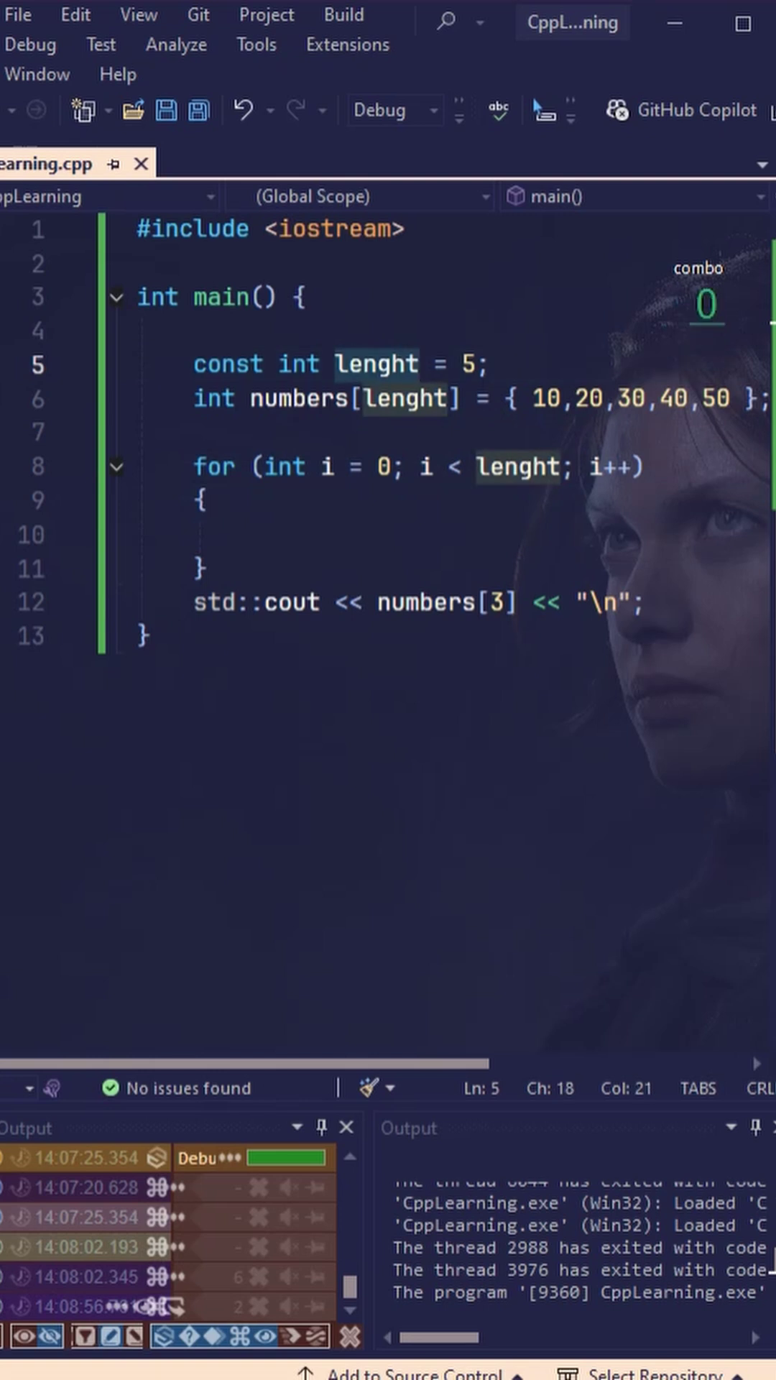
key(Down)
key(Left)
key(Left)
key(Left)
key(Right)
key(Right)
key(Right)
key(Right)
key(Right)
key(Right)
key(Left)
key(Left)
key(Left)
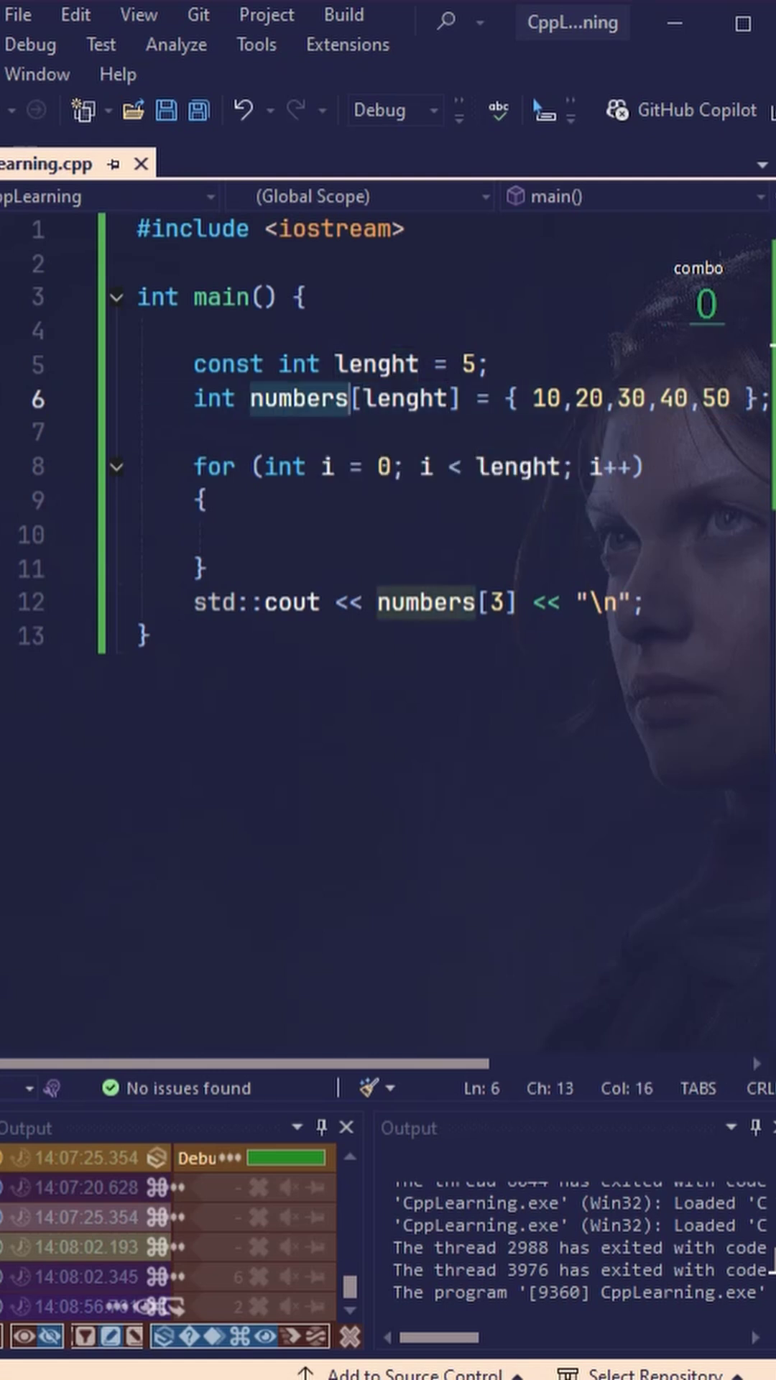
key(Down)
key(Down)
key(Down)
key(Down)
key(Down)
key(End)
key(alt+Up)
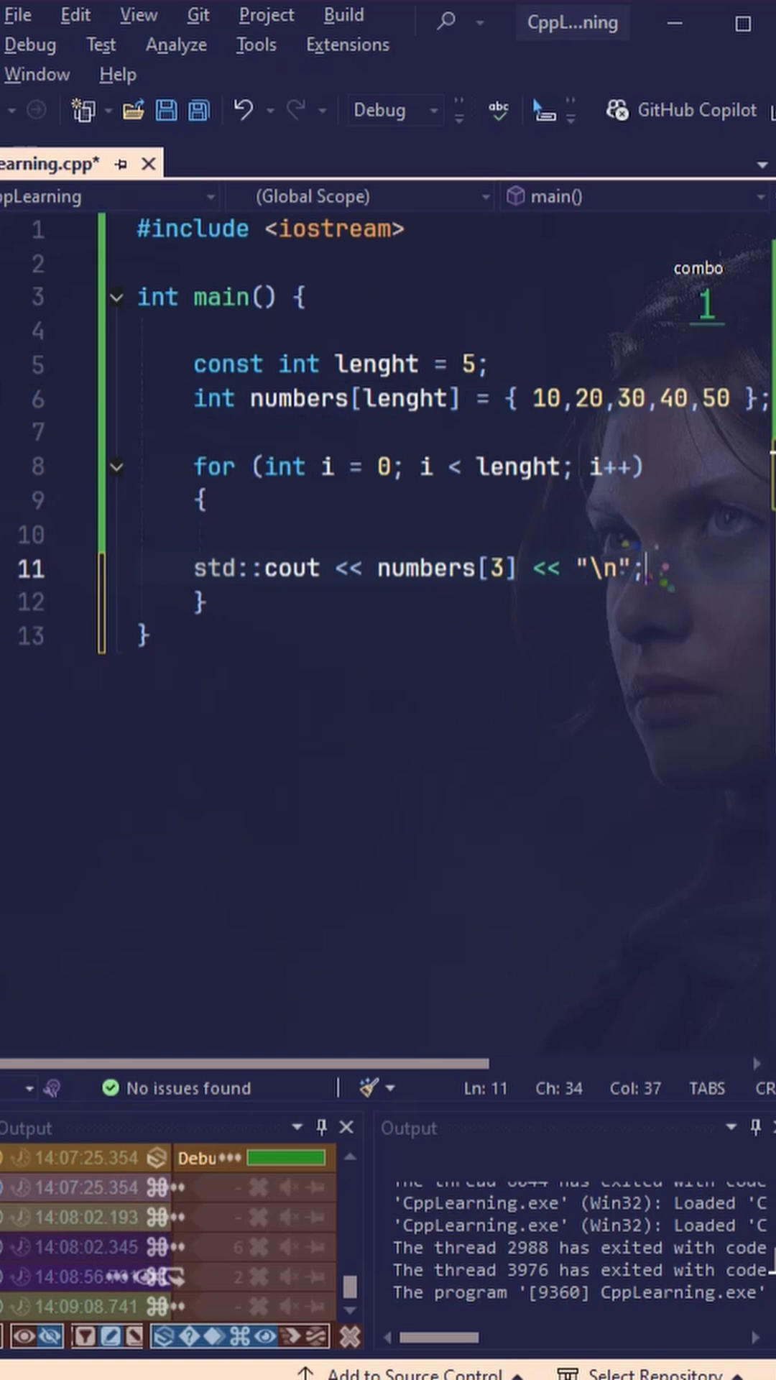
key(alt+Up)
key(Down)
key(BackSpace)
key(BackSpace)
Change the print index from numbers[3] to numbers[i], reformat the line and save
key(Left)
key(Left)
key(Left)
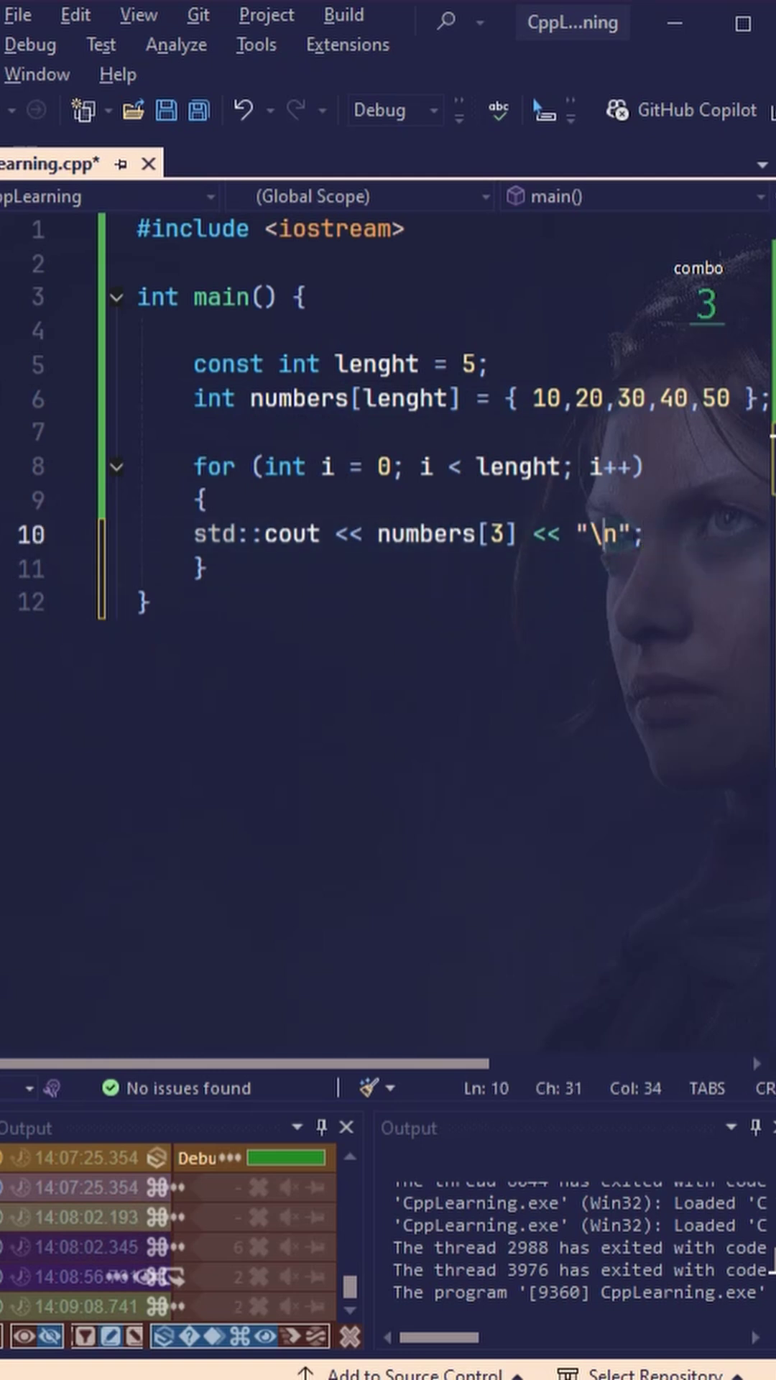
key(Left)
key(Left)
key(Left)
key(Left)
key(Left)
key(Left)
key(BackSpace)
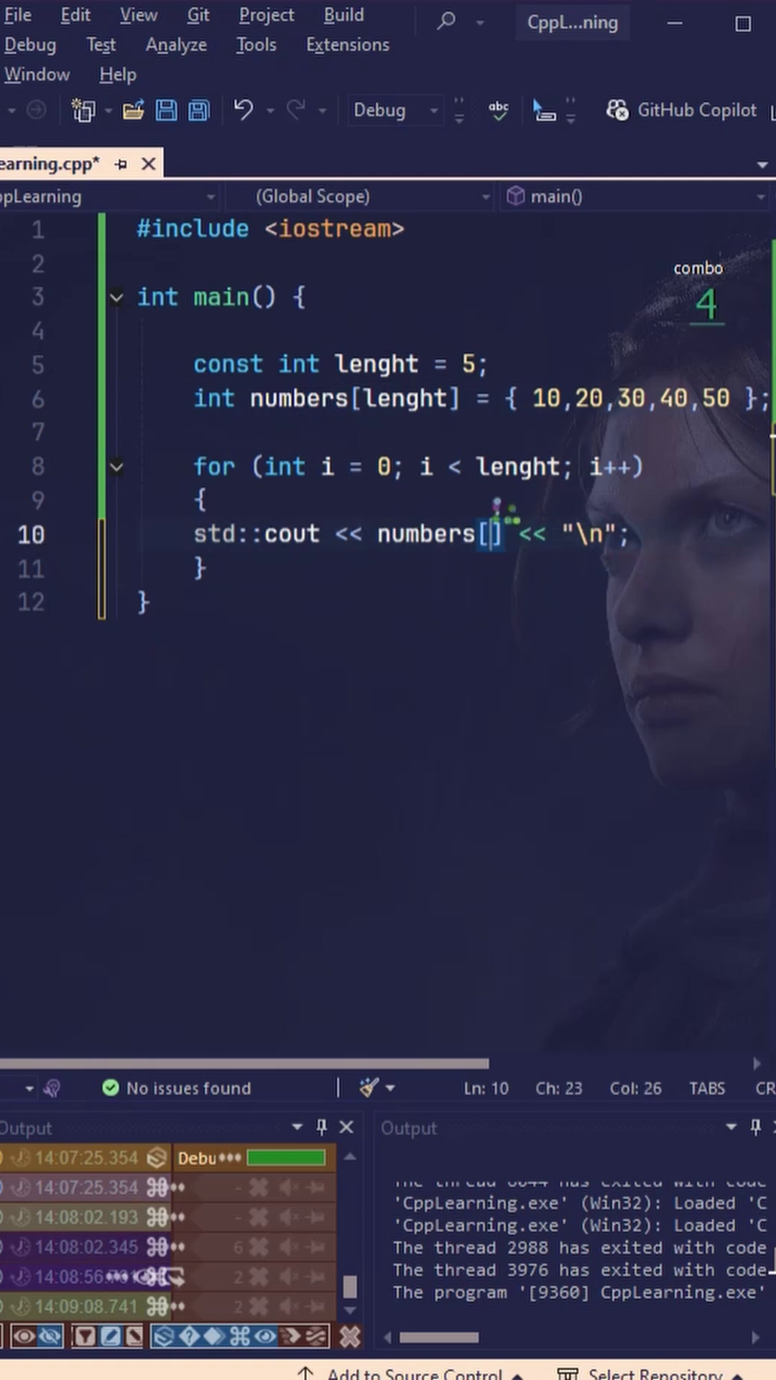
text(i)
key(Escape)
key(ctrl+Left)
key(ctrl+Left)
key(ctrl+Left)
key(Down)
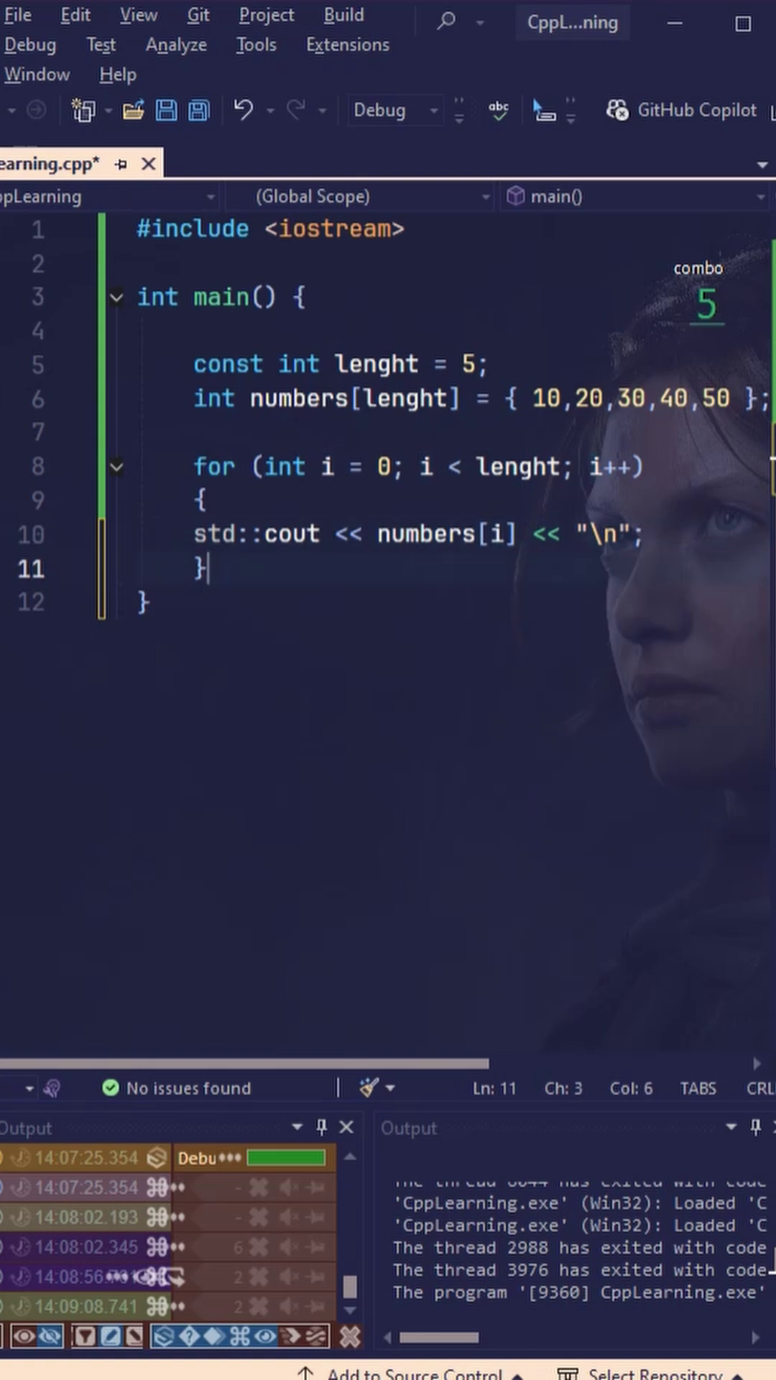
key(Up)
key(End)
key(ctrl+s)
key(BackSpace)
text(;)
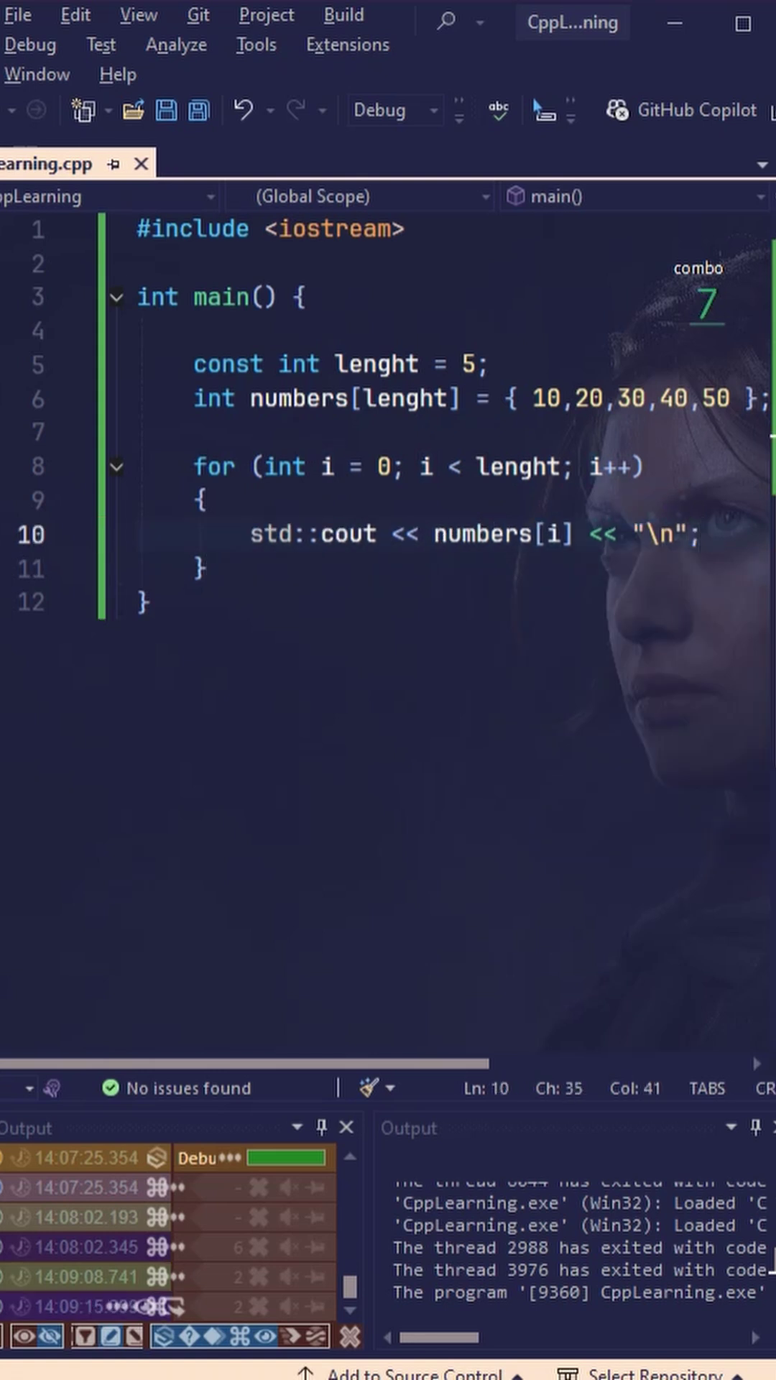
Build and run with Ctrl+F5 so the console prints 10, 20, 30, 40, 50, then select the output
key(ctrl+F5)
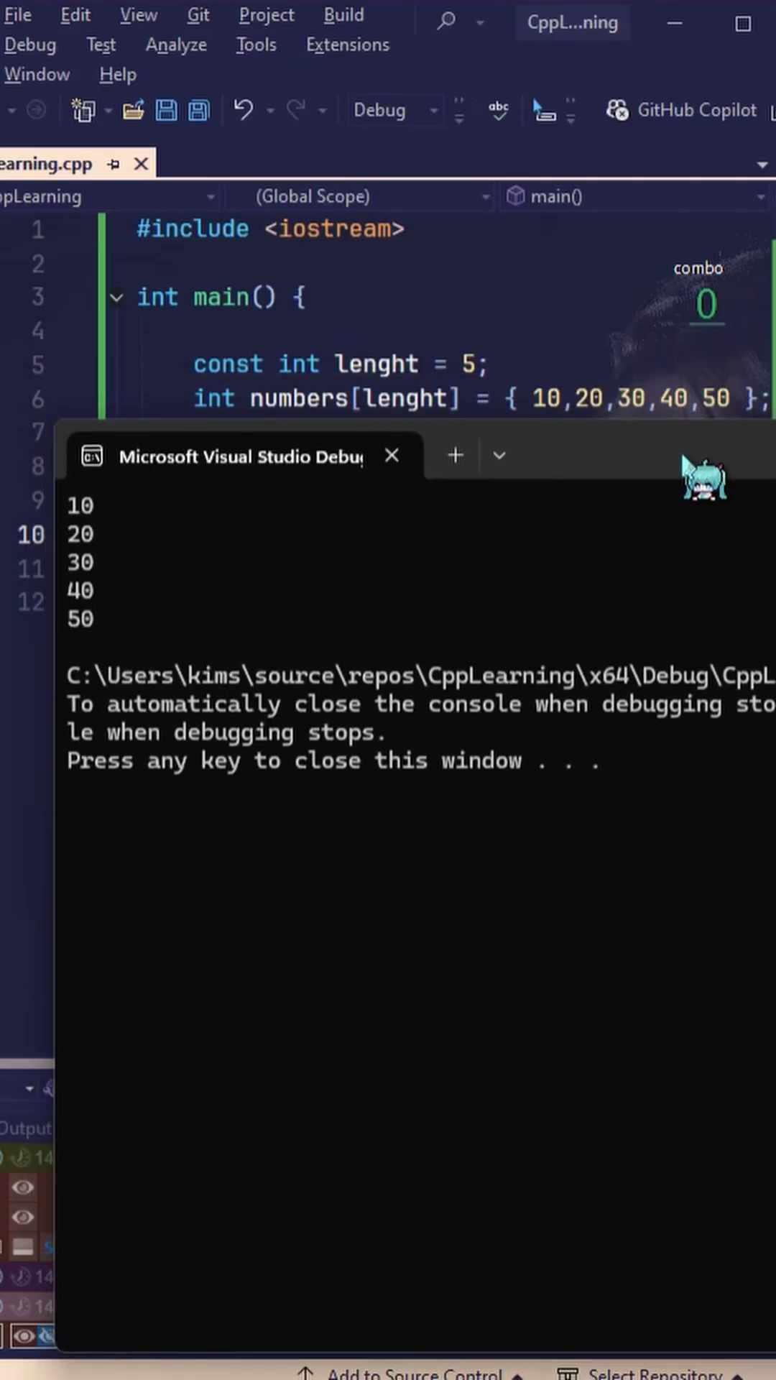
key(ctrl+plus)
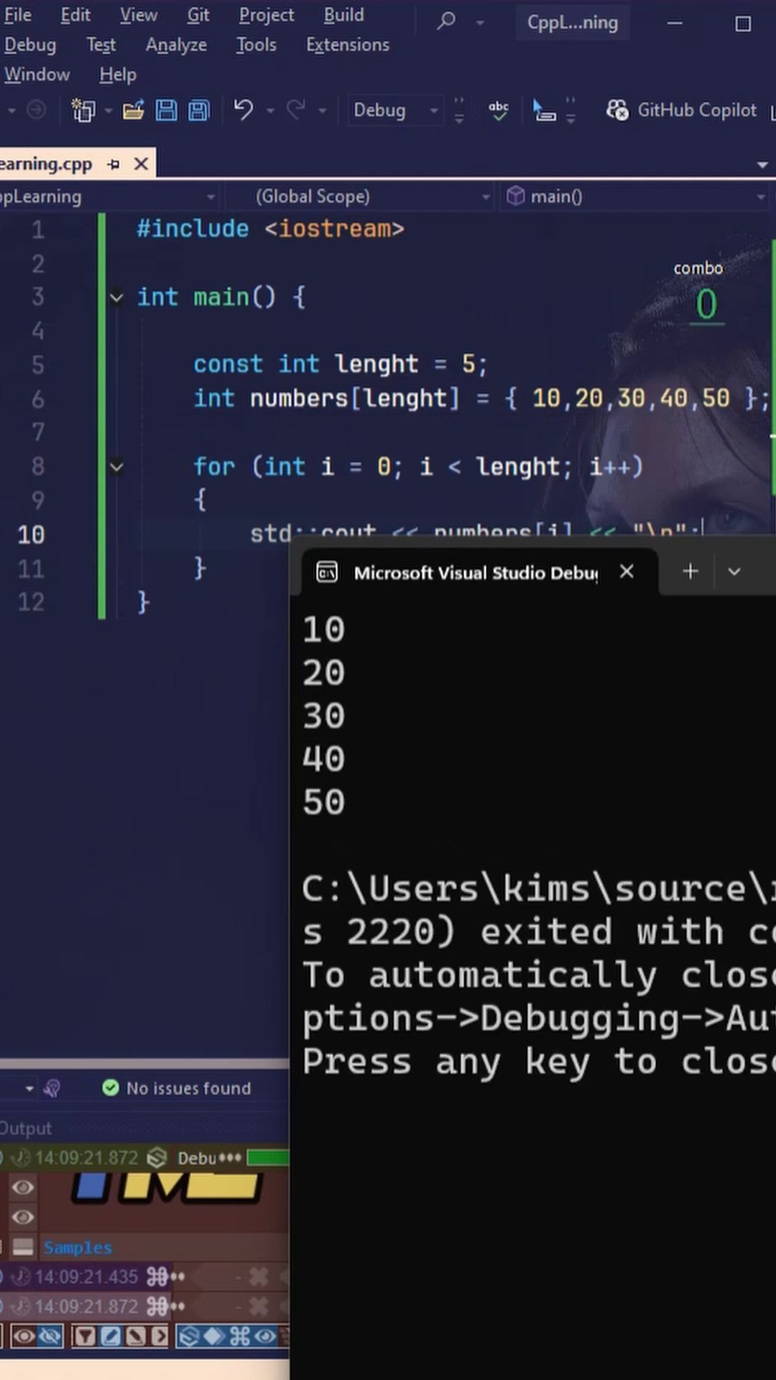
drag(302, 609, 436, 804)
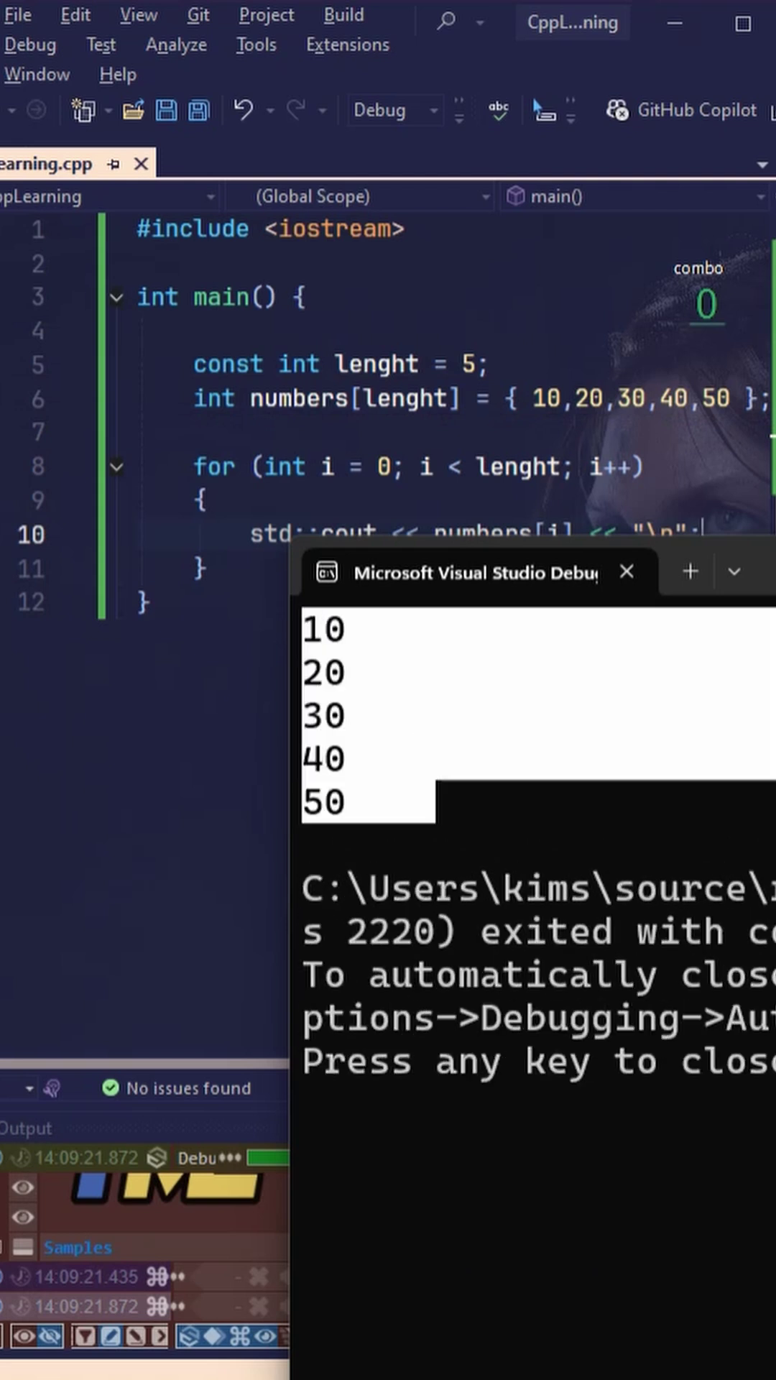